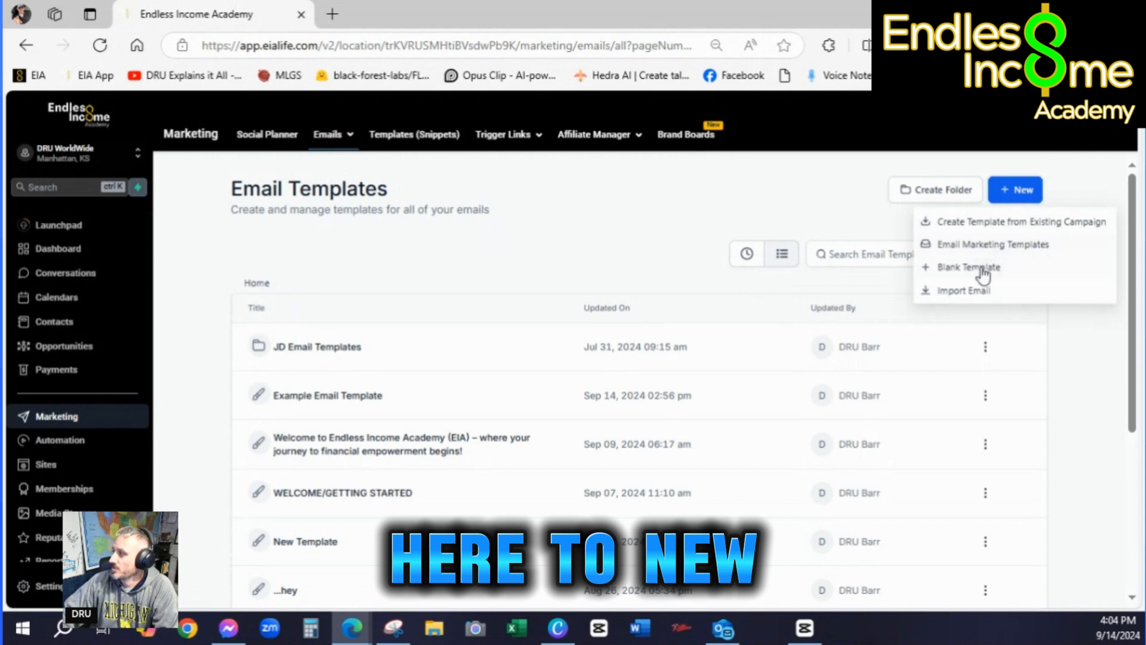
Create a Blank Template from the New menu using the drag-and-drop Design Editor
left_click(982, 272)
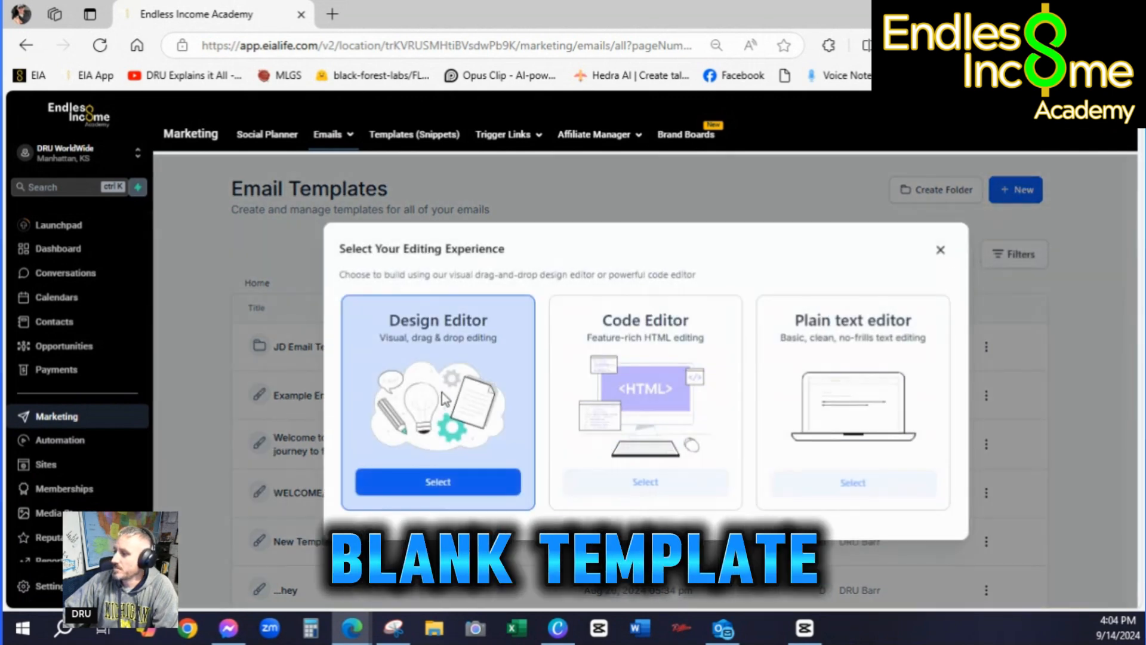
left_click(439, 489)
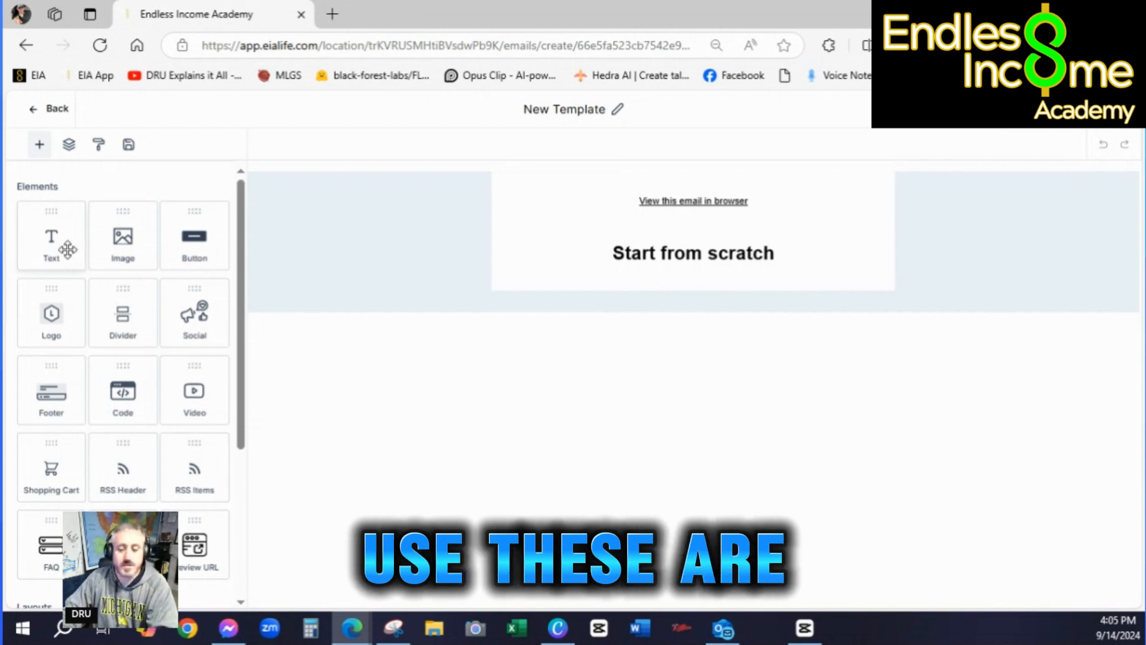
Add a text block and an image block, deleting the 'Start from scratch' and 'View this email in browser' blocks
left_click_drag(68, 249, 680, 277)
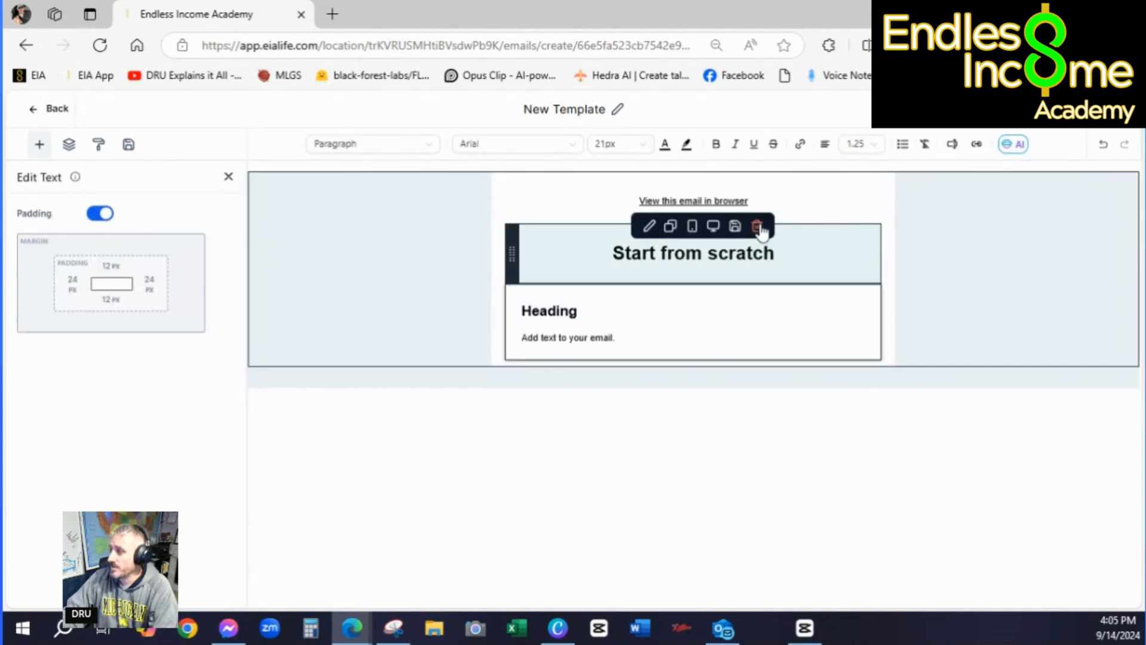
left_click(757, 225)
left_click(756, 180)
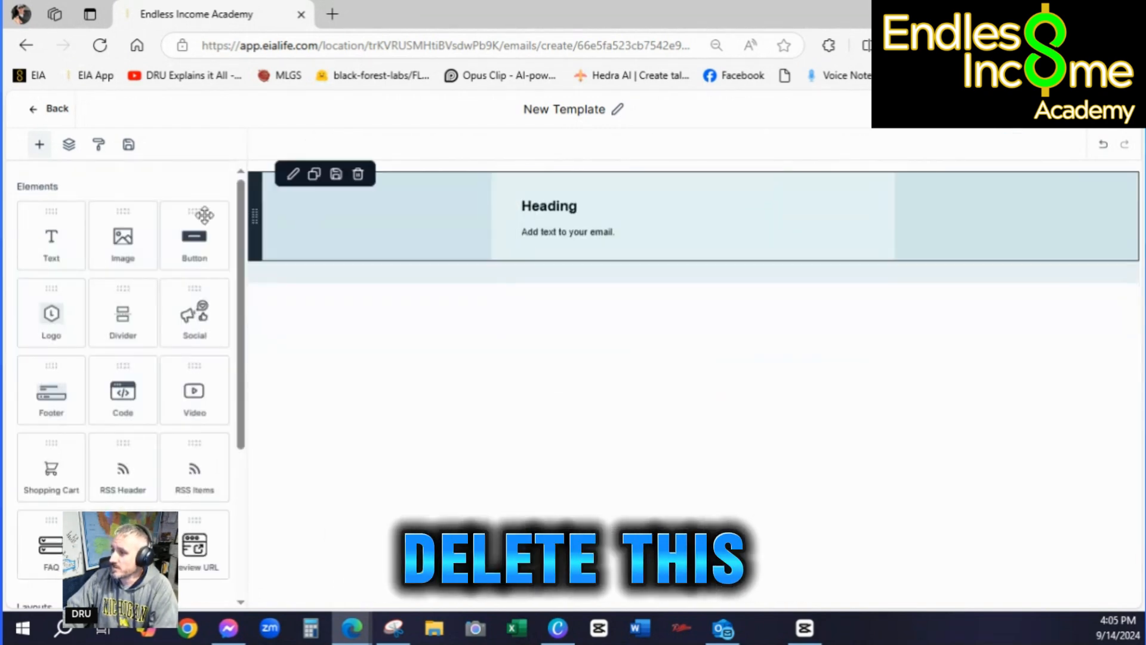
left_click_drag(116, 253, 649, 245)
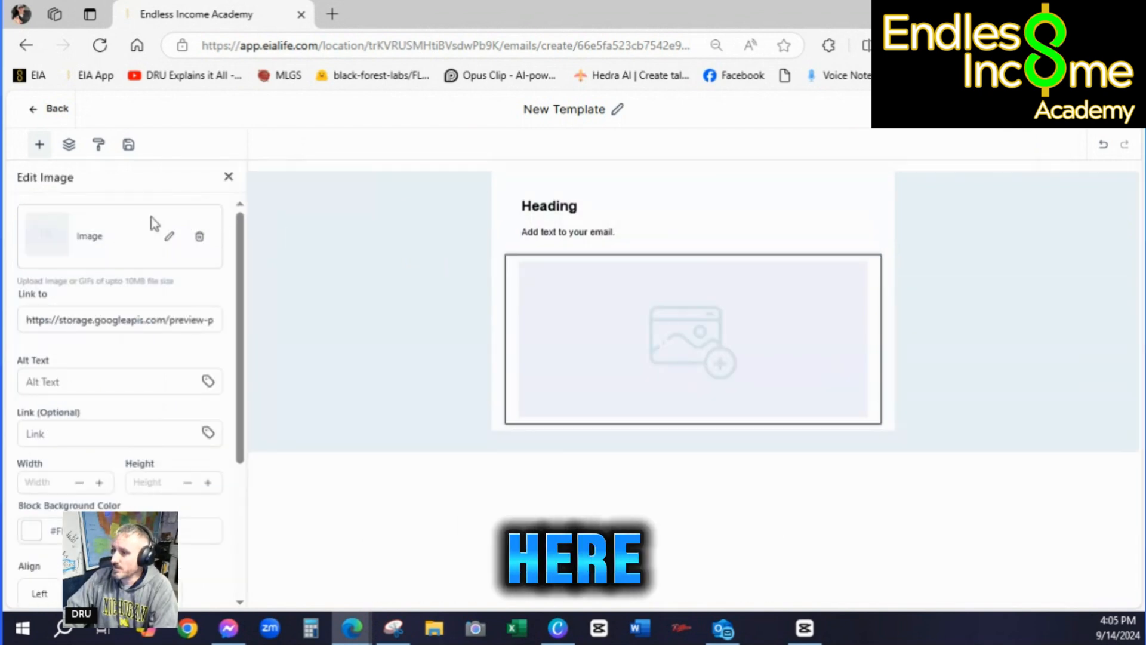
left_click(228, 177)
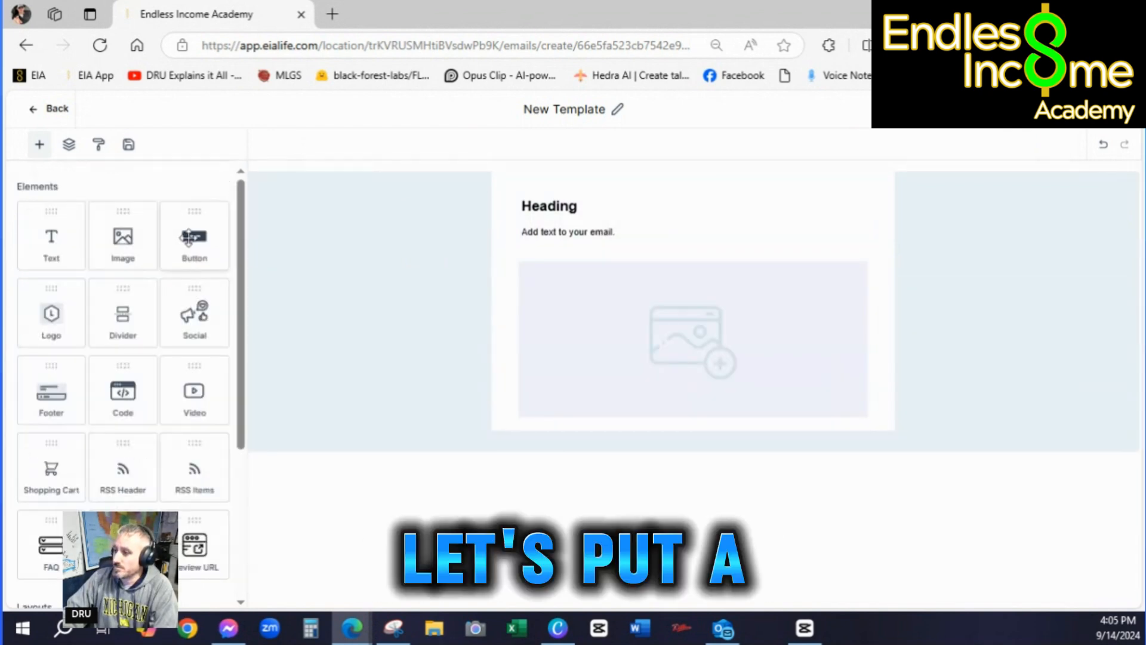
Add a button below the image, a logo above the heading, and social icons below the button
left_click_drag(192, 238, 653, 412)
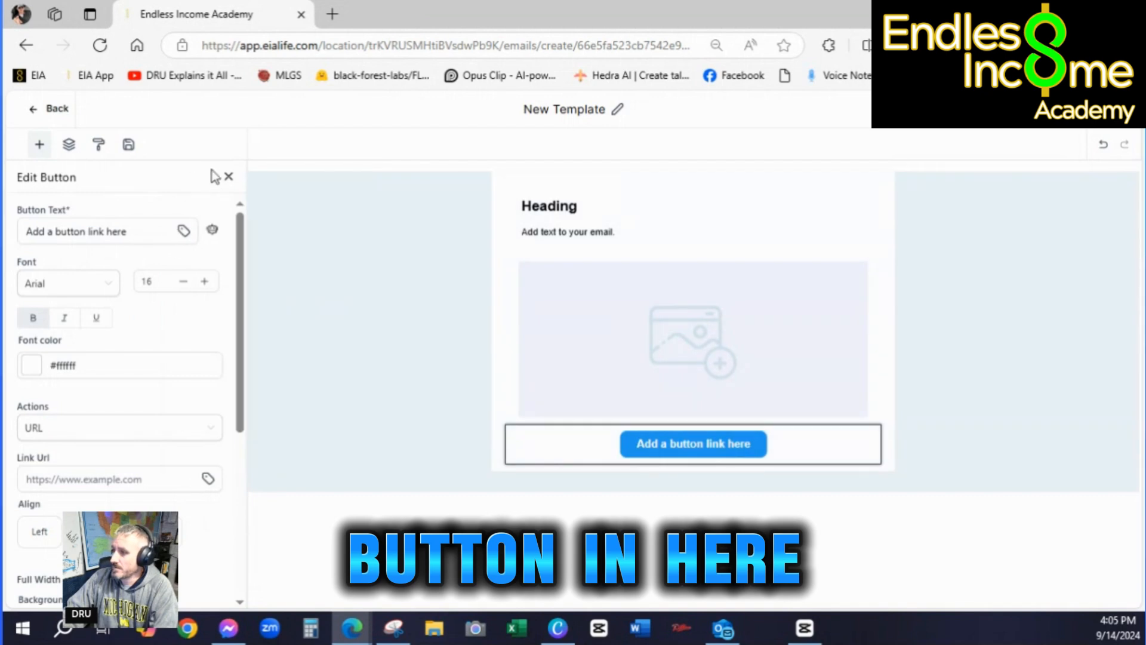
left_click(225, 178)
left_click_drag(52, 315, 593, 192)
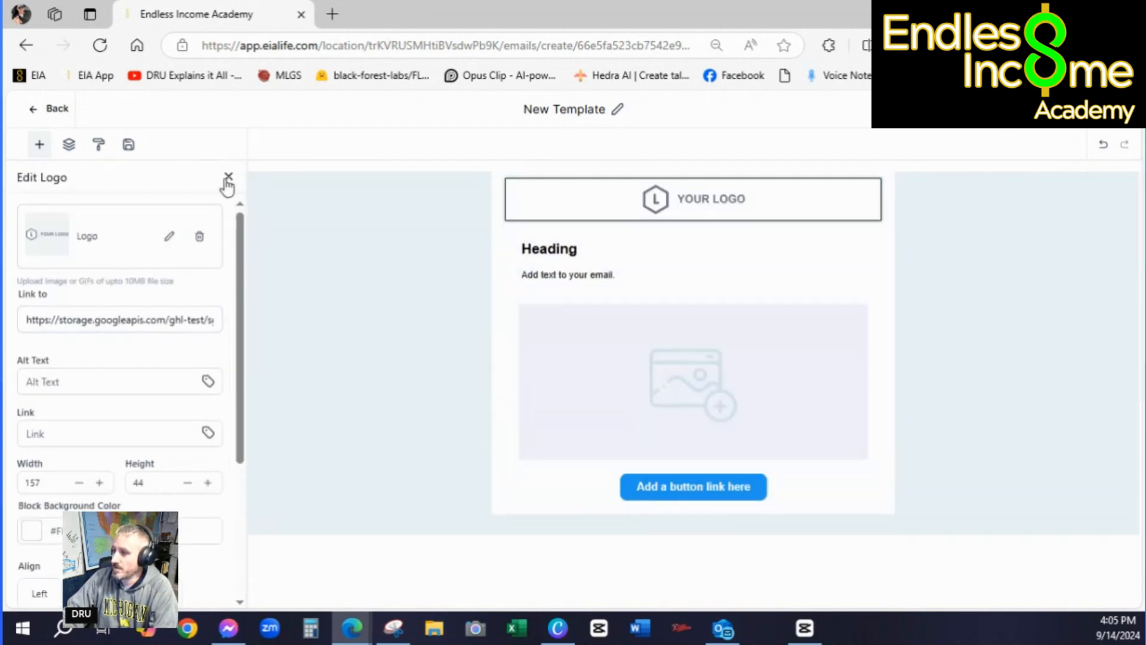
left_click(228, 178)
left_click_drag(215, 306, 687, 493)
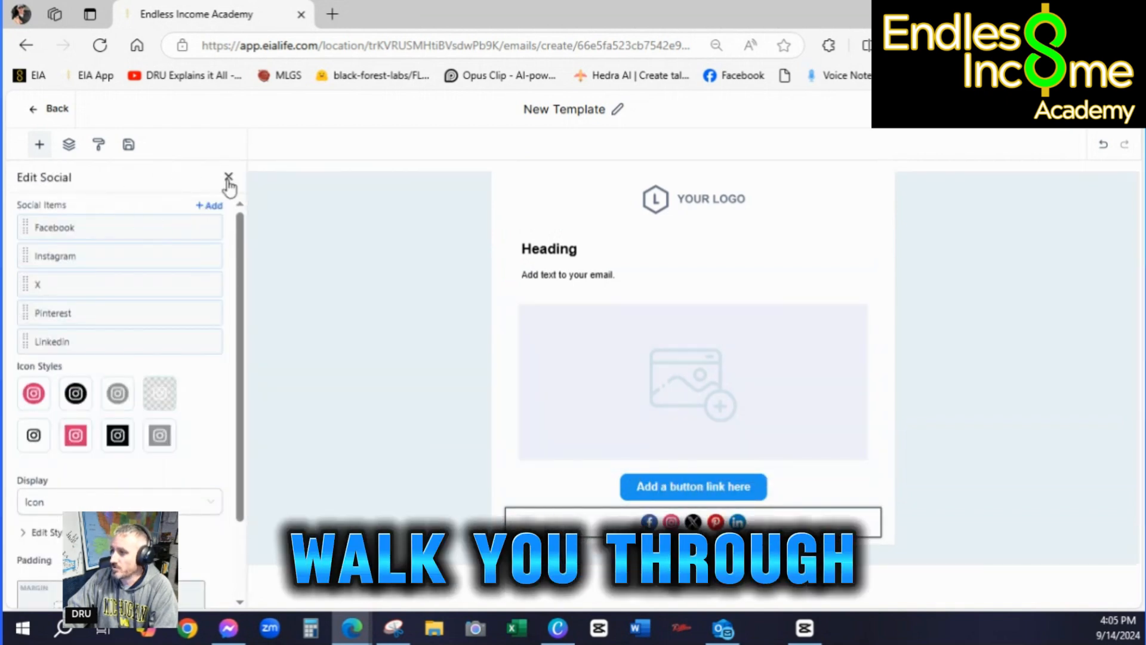
left_click(228, 177)
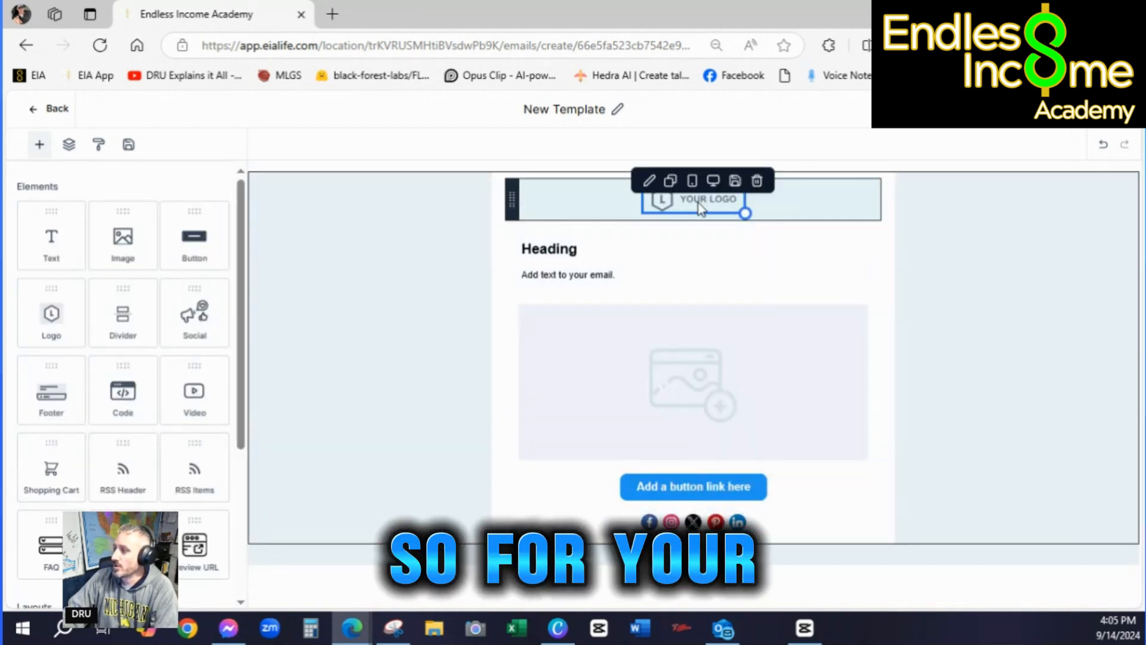
Set the logo image to EIA Facebook Group Banner from the media library's LOGOs folder
left_click(701, 209)
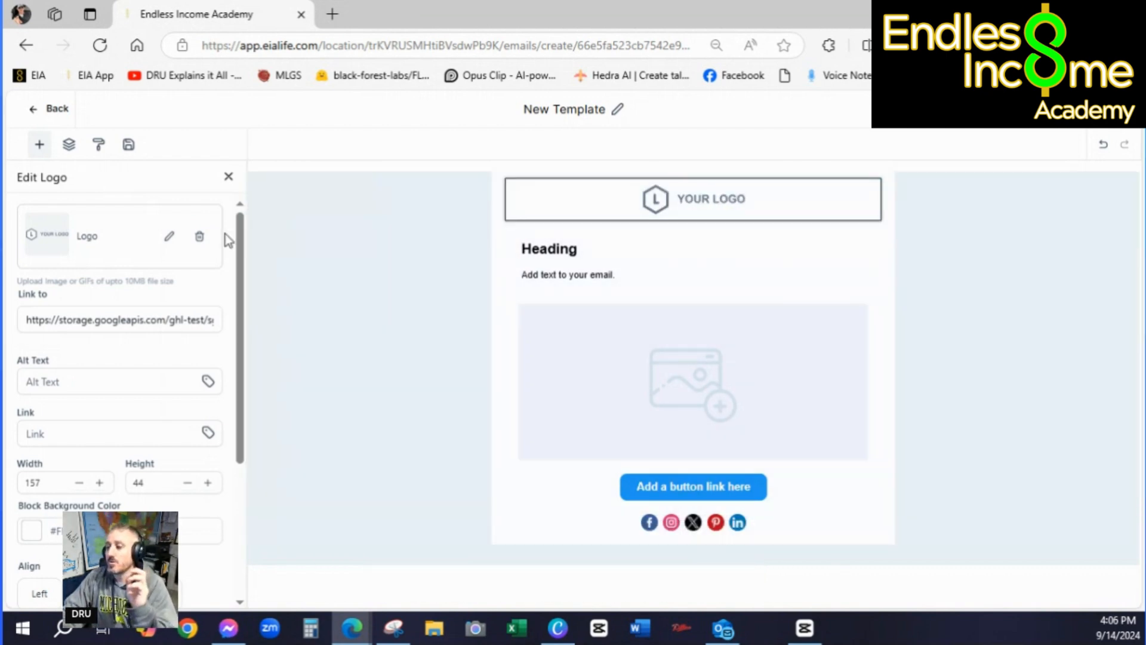
left_click(101, 319)
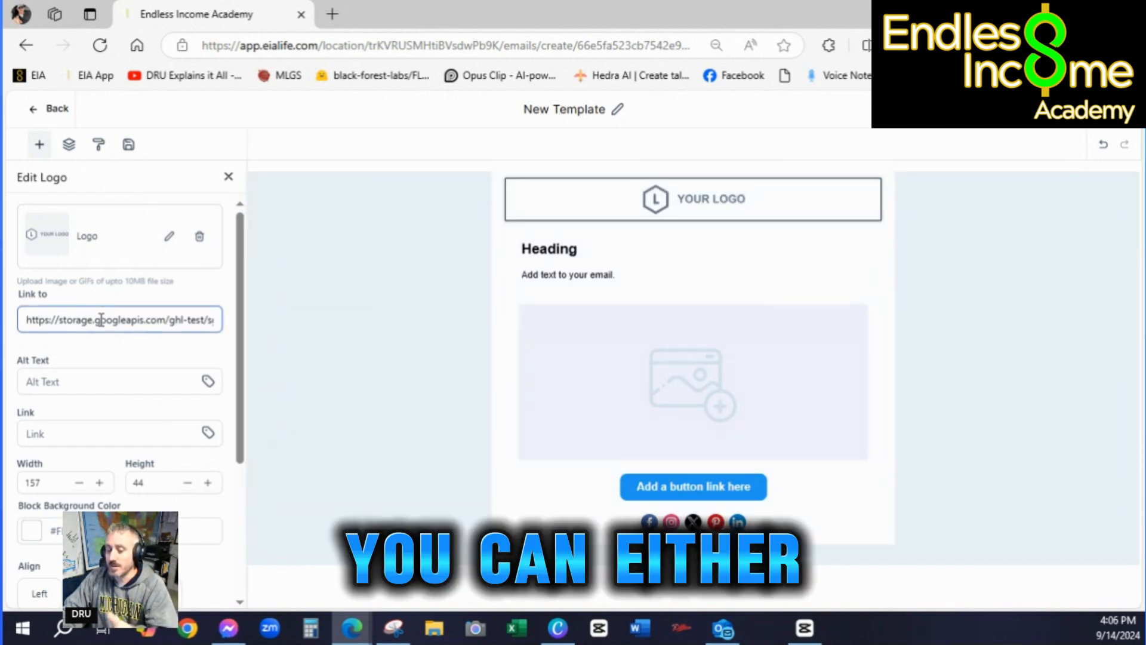
left_click(170, 238)
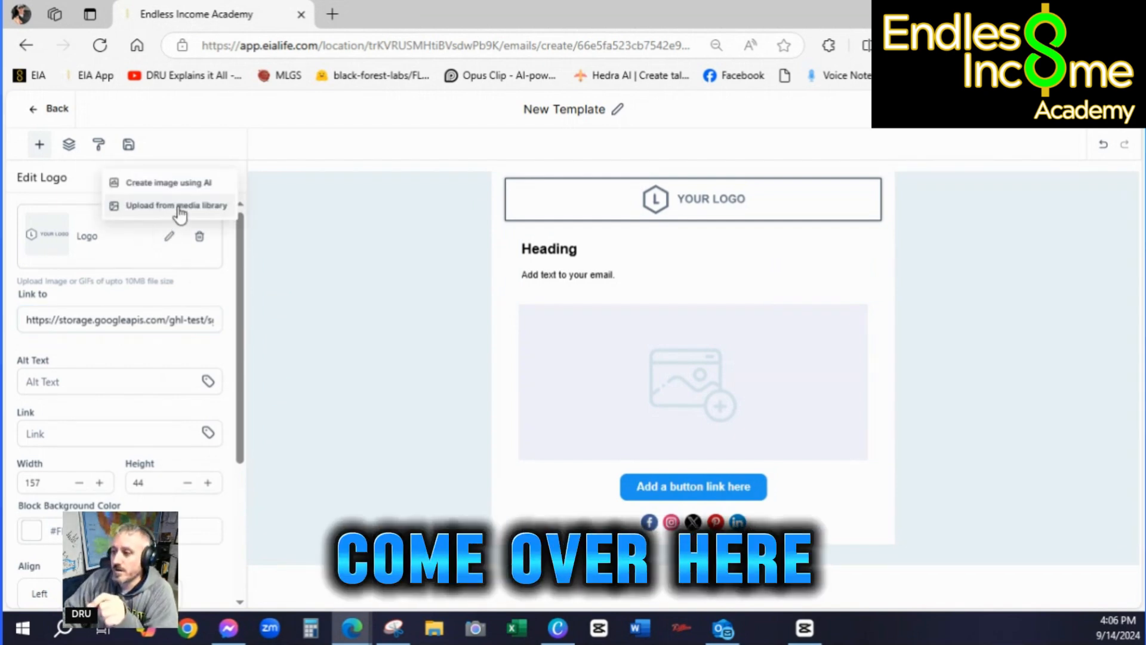
left_click(176, 206)
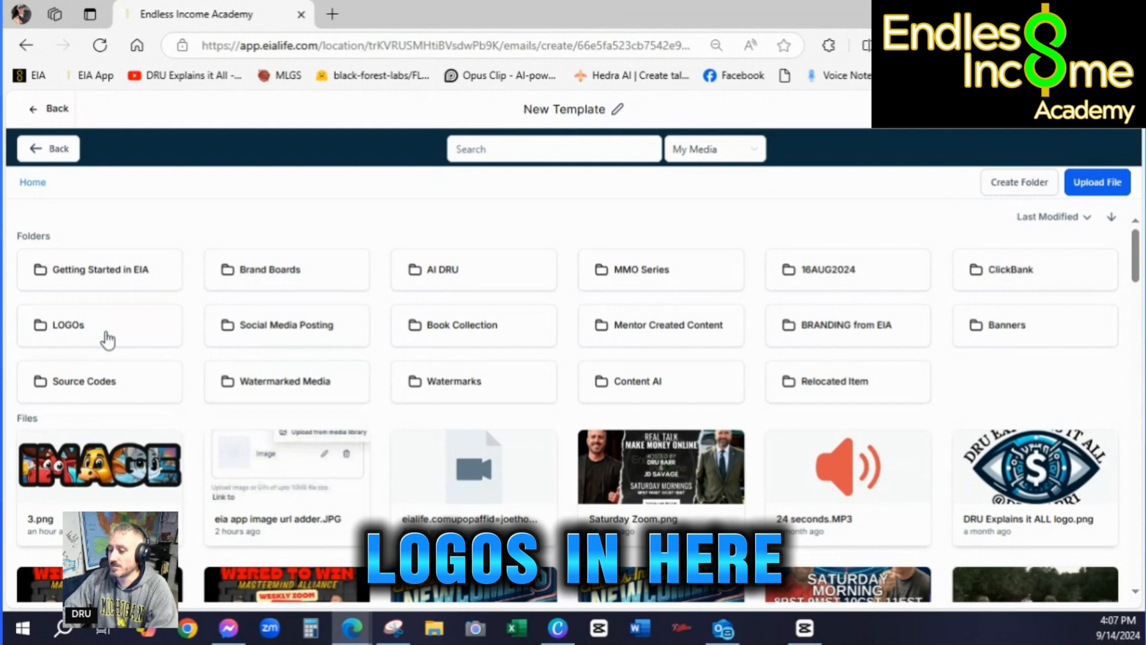
left_click(108, 339)
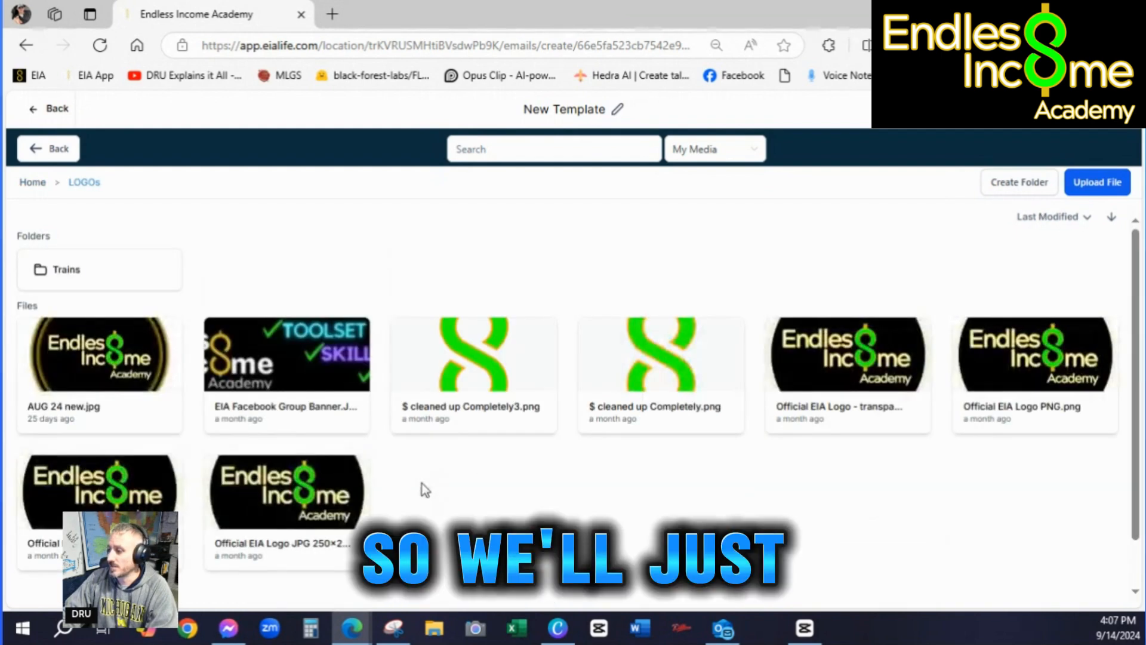
left_click(260, 380)
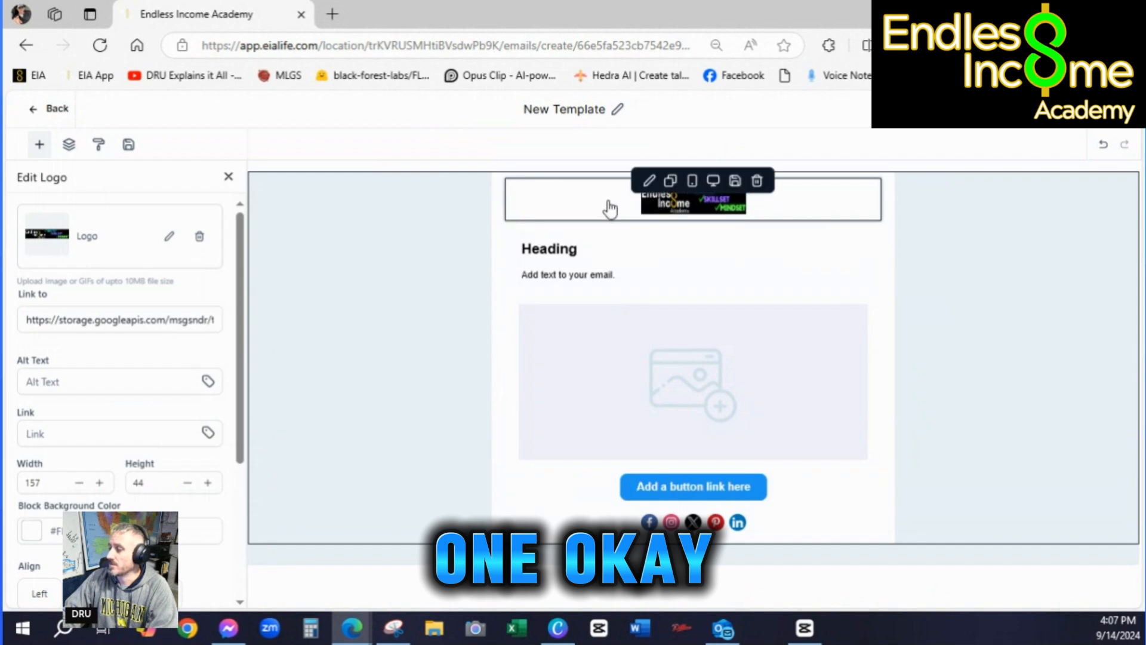
Replace the heading text with 'Dear {{contact.first_name}}' using the Contact First Name merge field, then add a new line
double_click(569, 276)
left_click(653, 280)
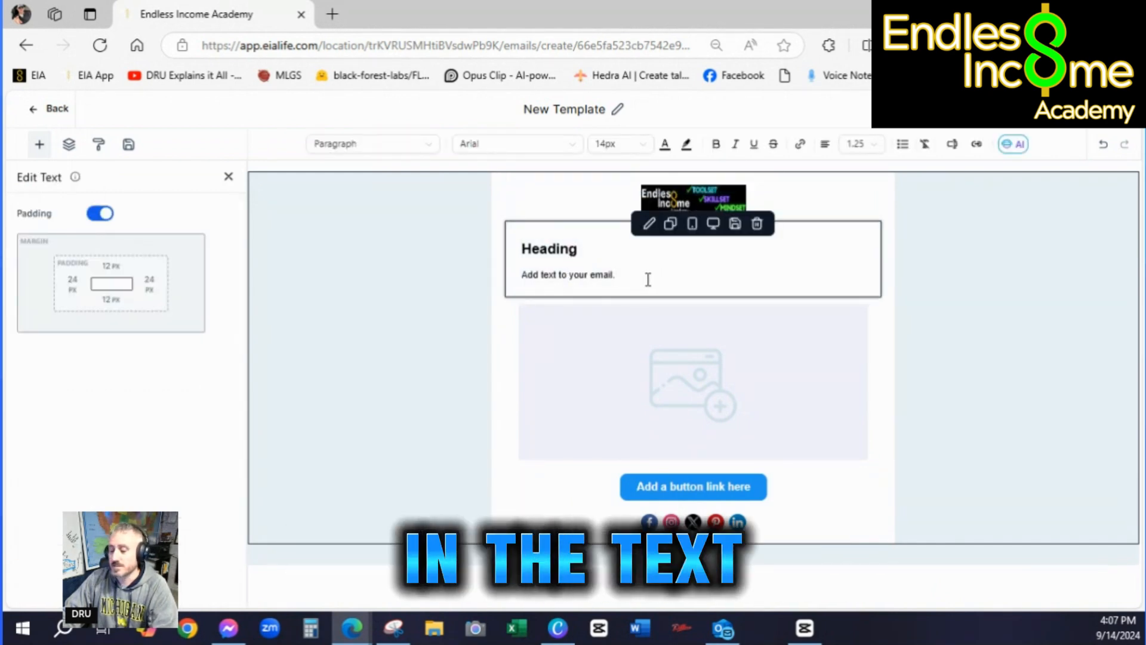
left_click_drag(647, 279, 517, 244)
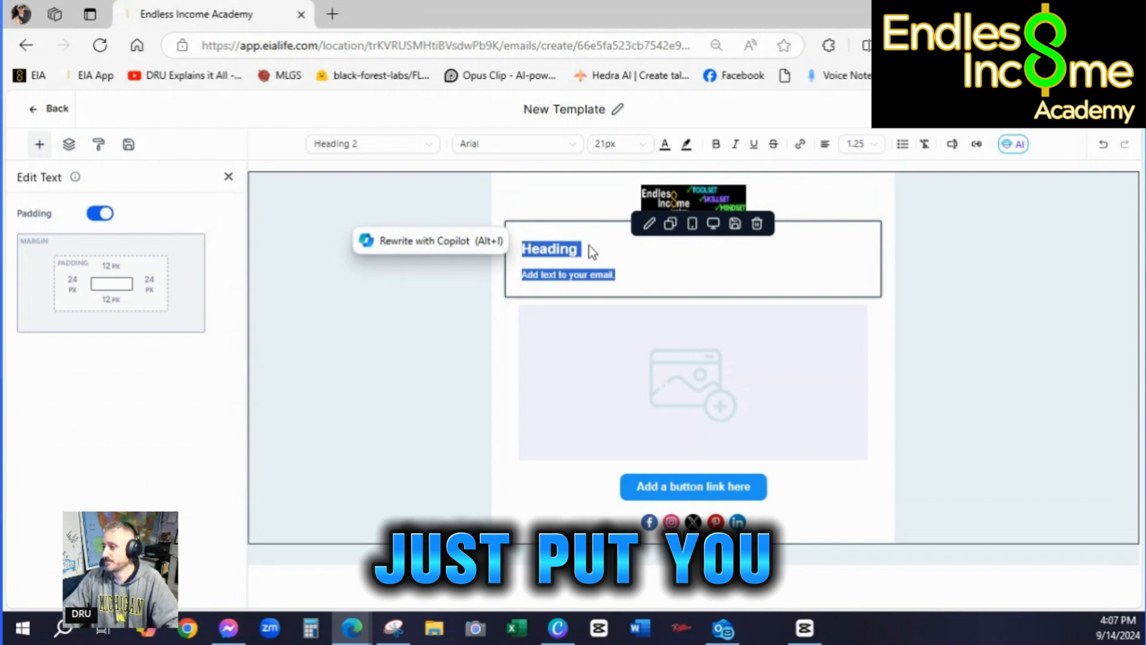
type("Dear")
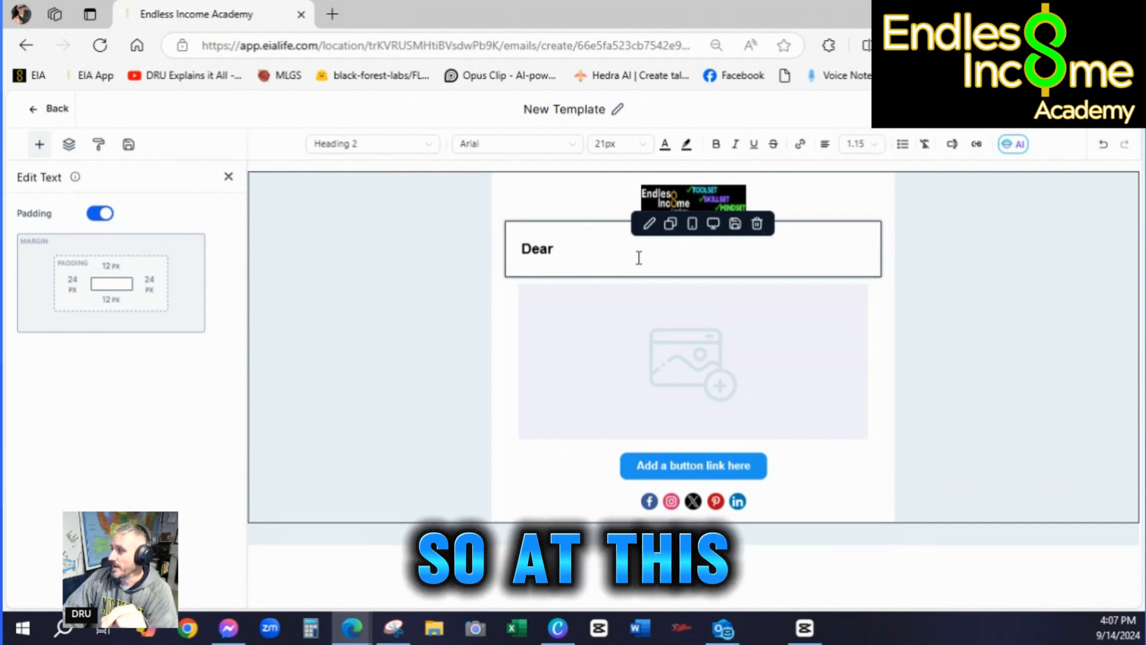
left_click(952, 146)
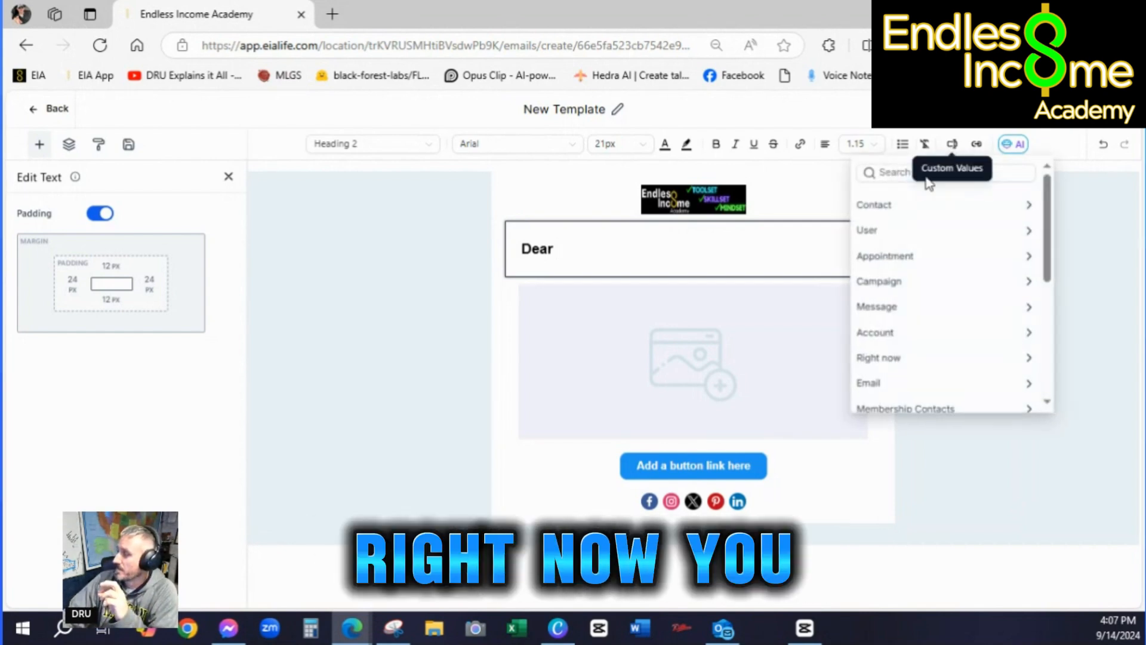
left_click(907, 209)
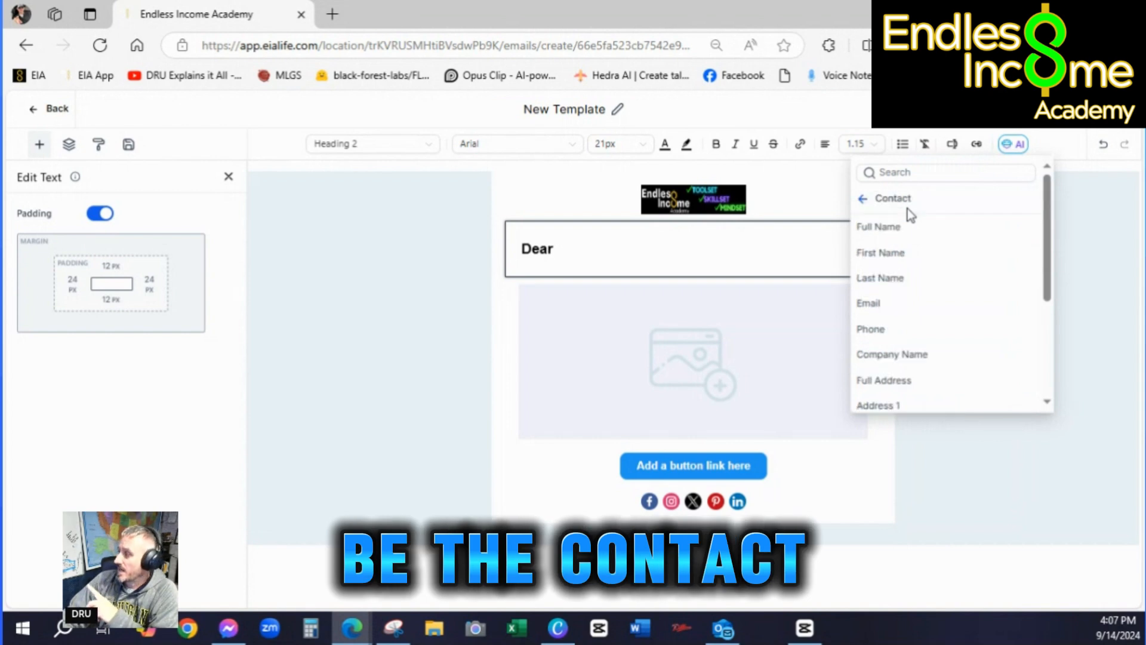
left_click(902, 257)
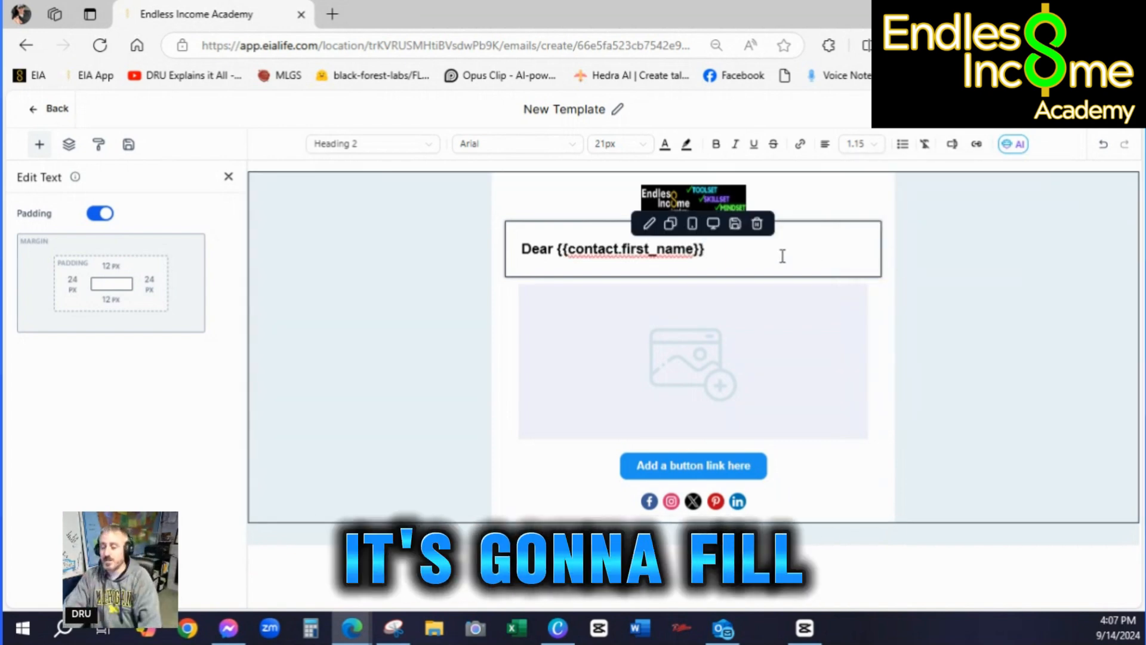
key("Return")
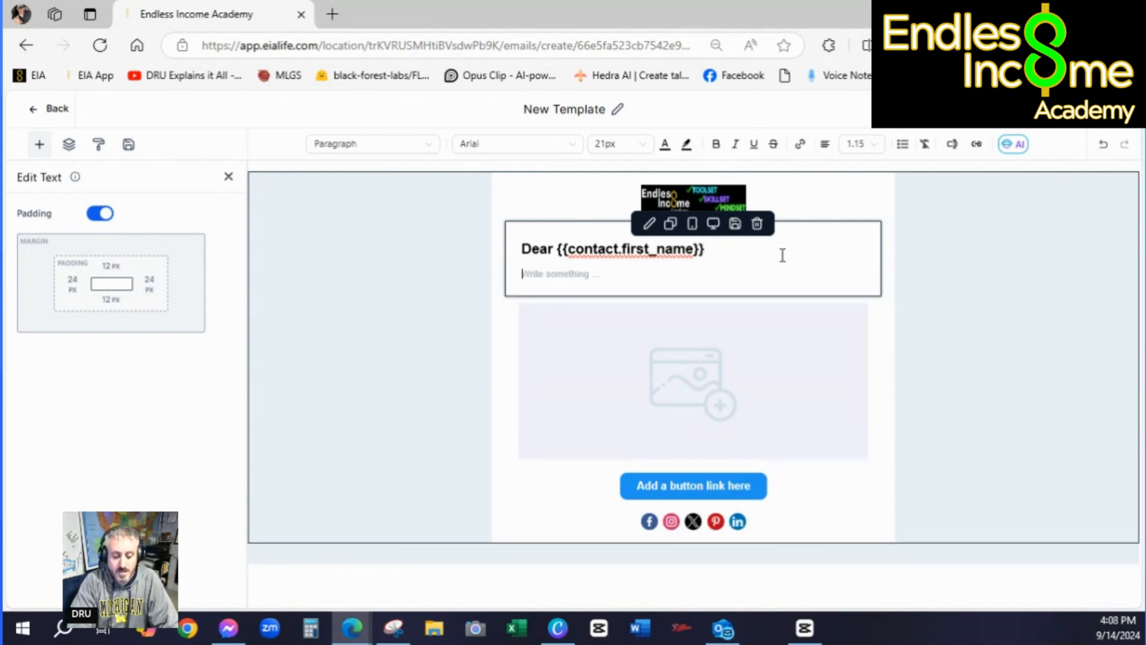
Type 'Hi I am' followed by the user name merge field {{user.name}}
type("Hi")
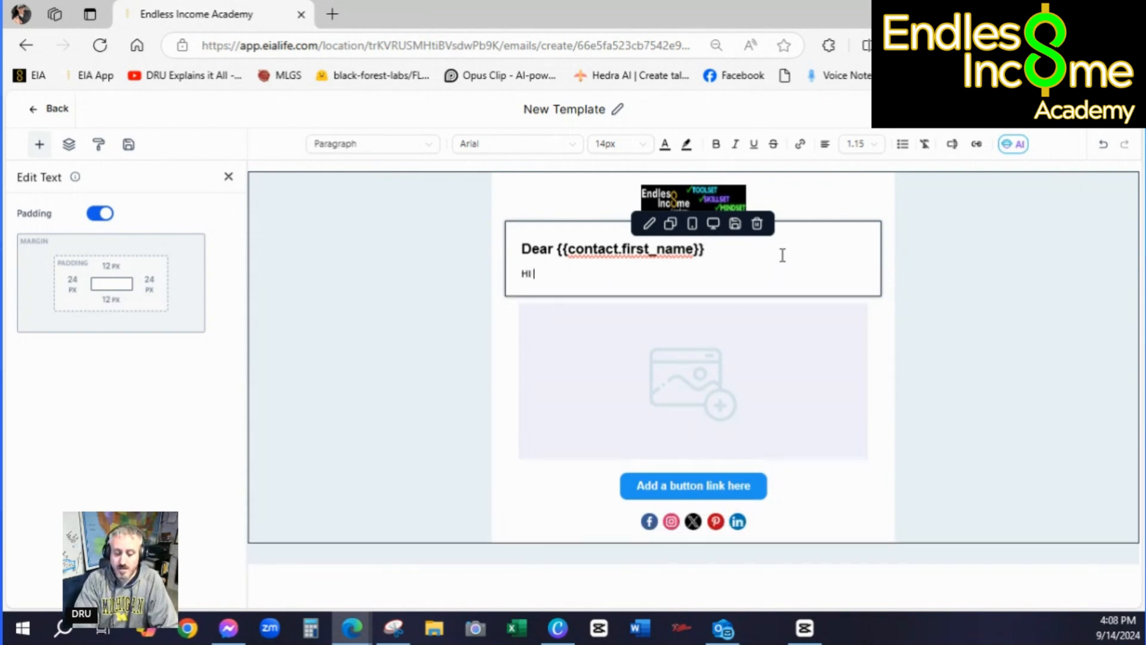
type(" I am")
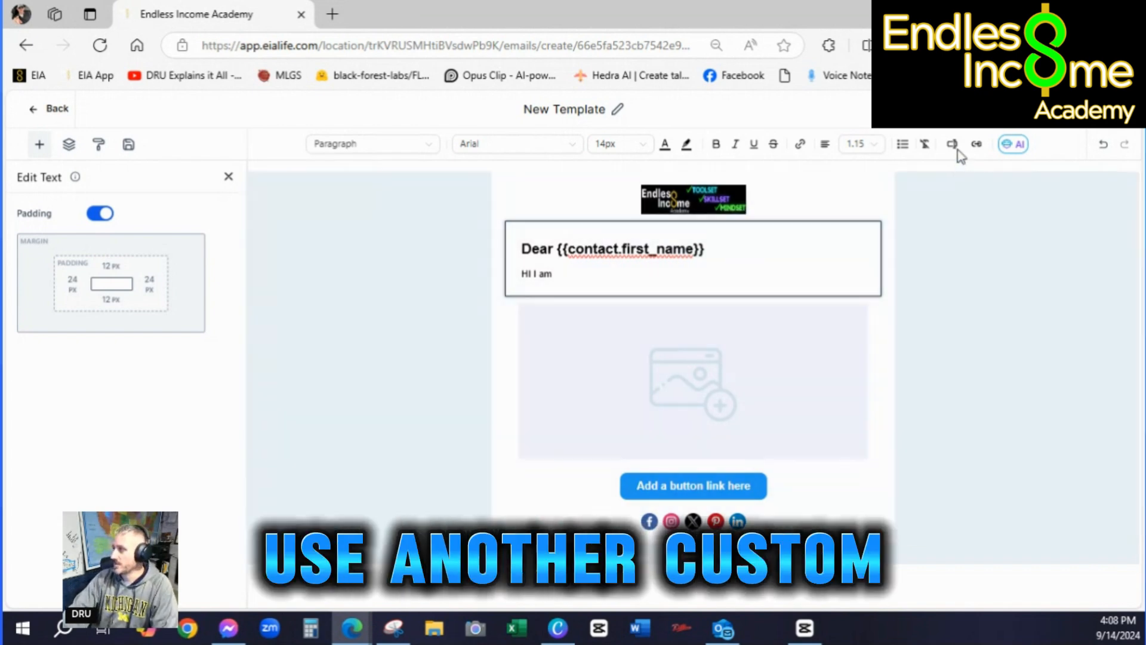
left_click(952, 143)
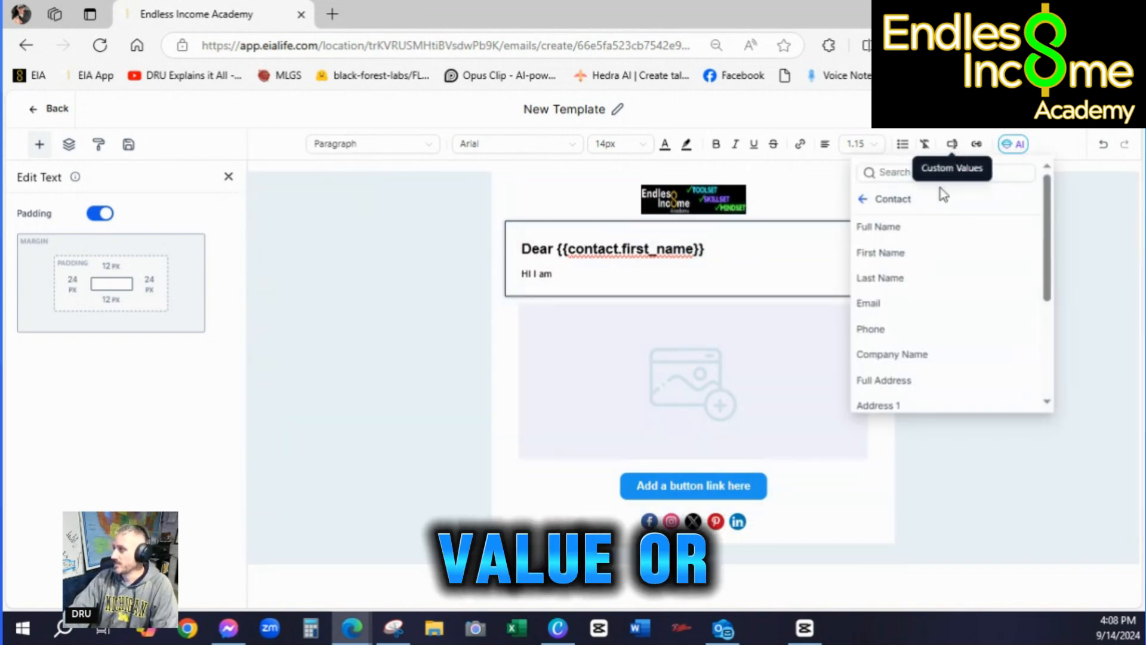
left_click(864, 201)
left_click(888, 230)
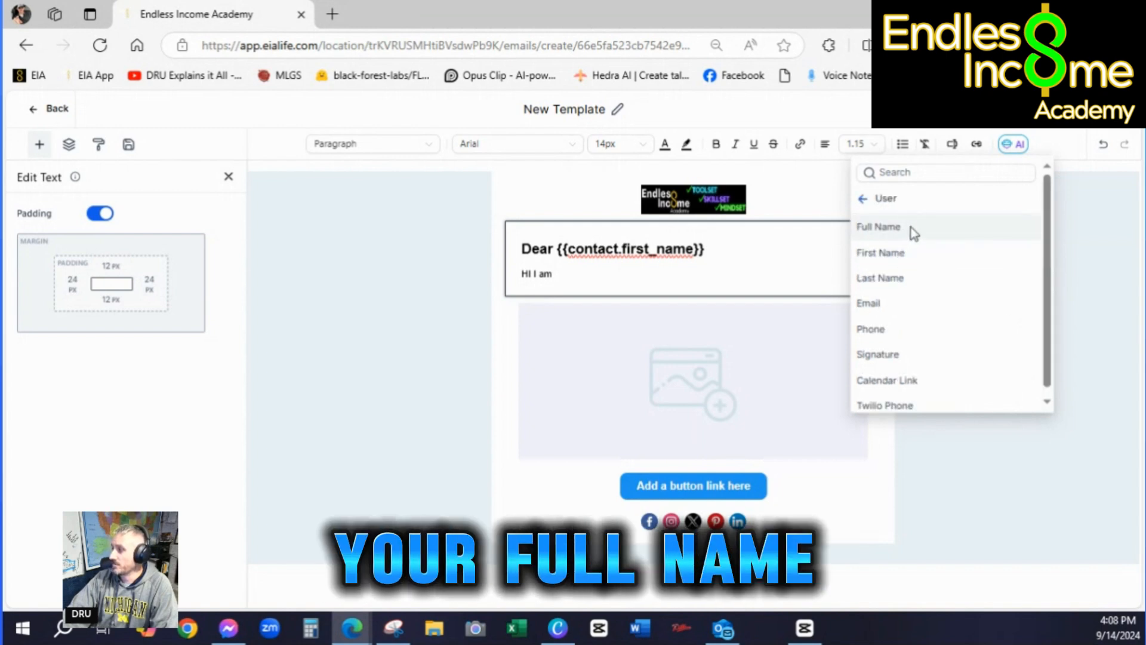
left_click(910, 227)
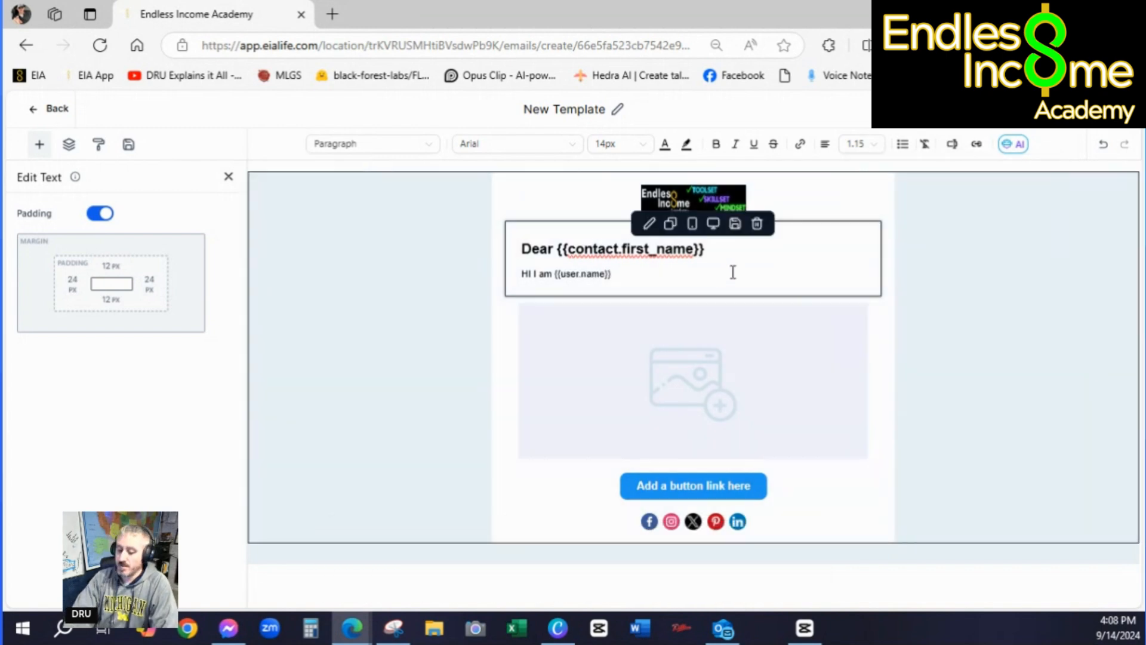
Add the lines 'I wanted to say welcome.' and 'BYE' on separate lines below
key("Return")
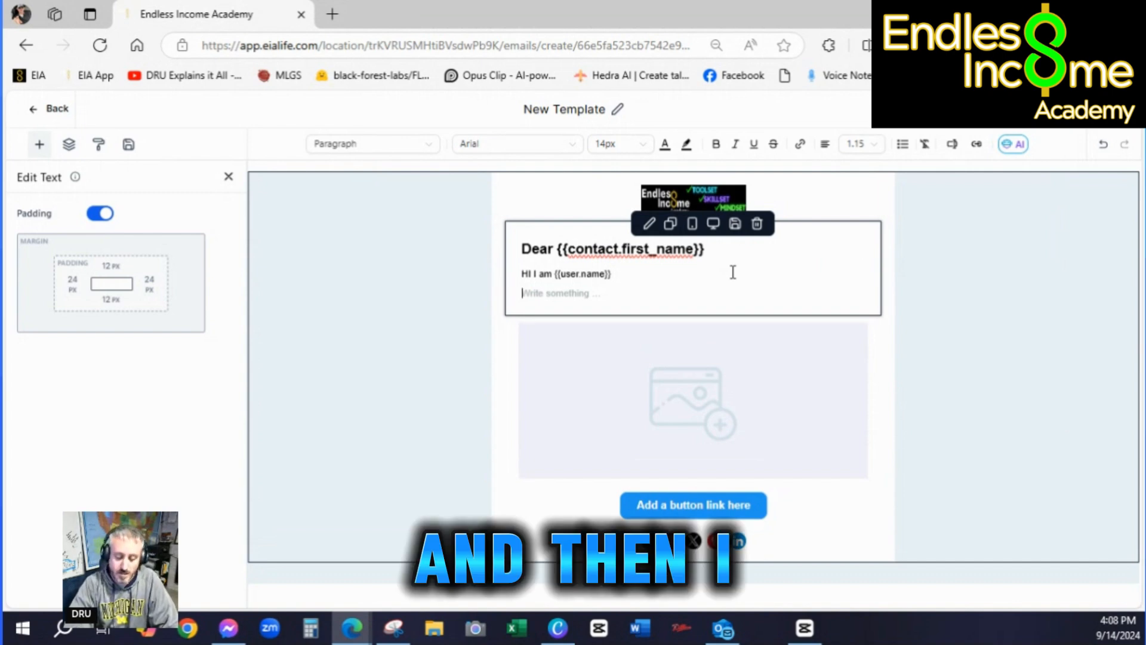
type("I wanted to")
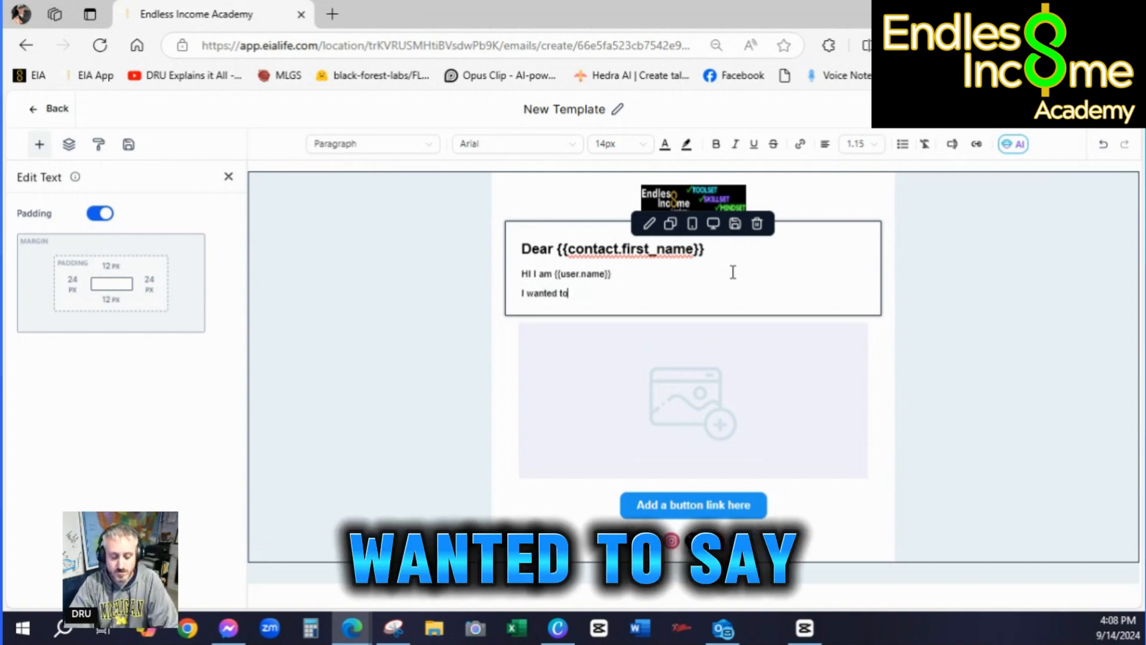
type(" say welcome.")
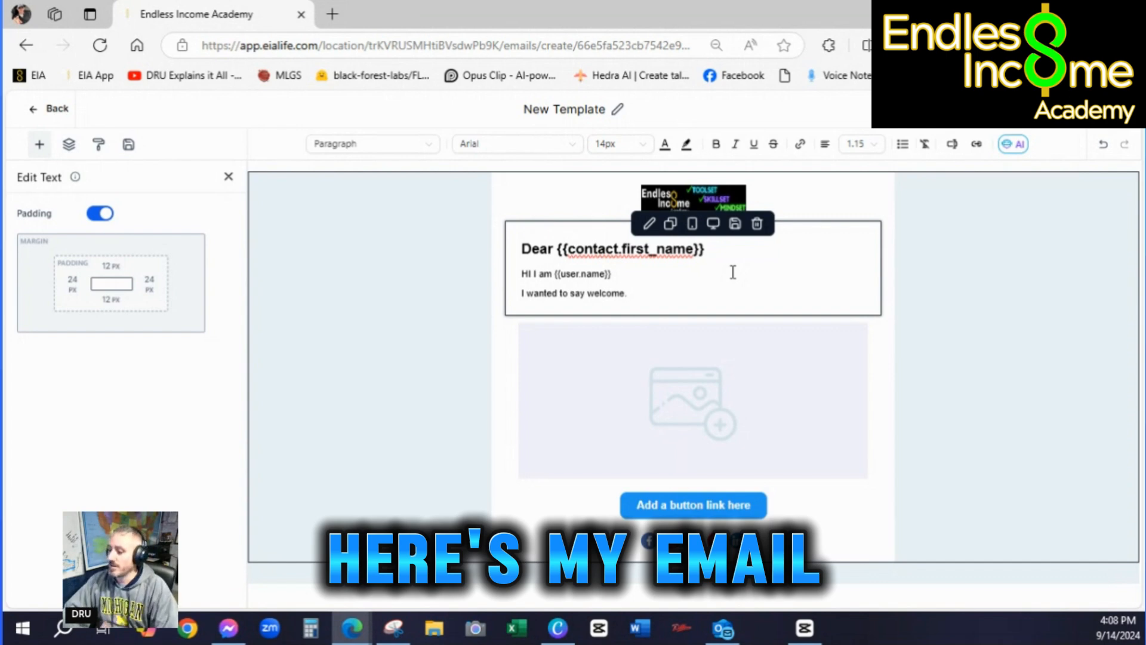
key("Return")
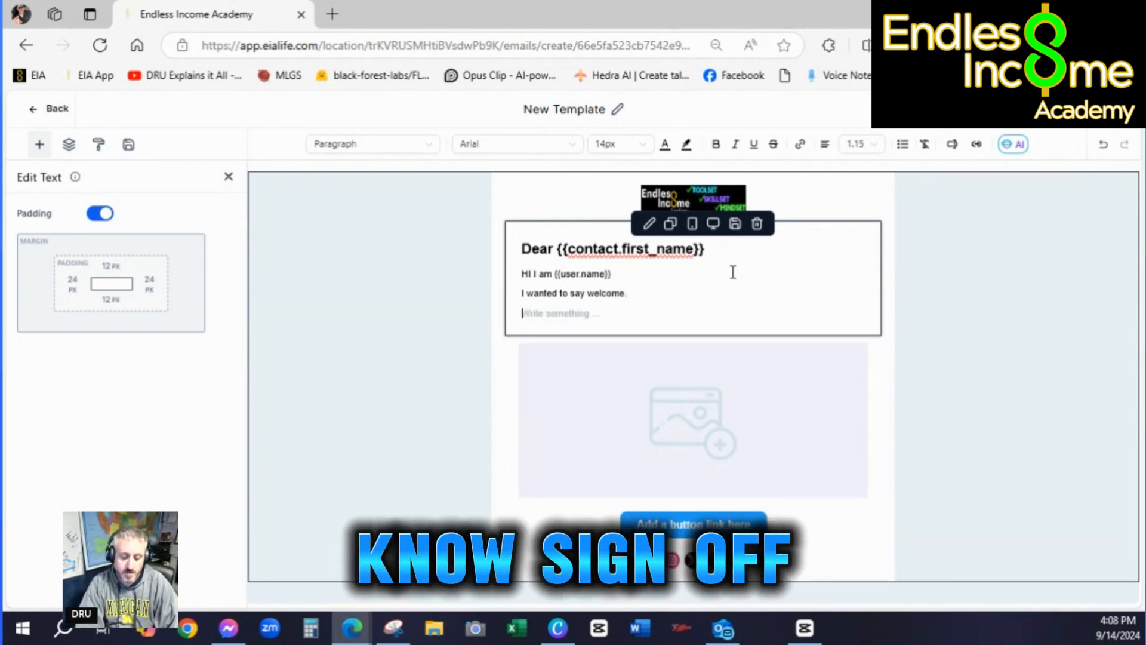
type("BYE")
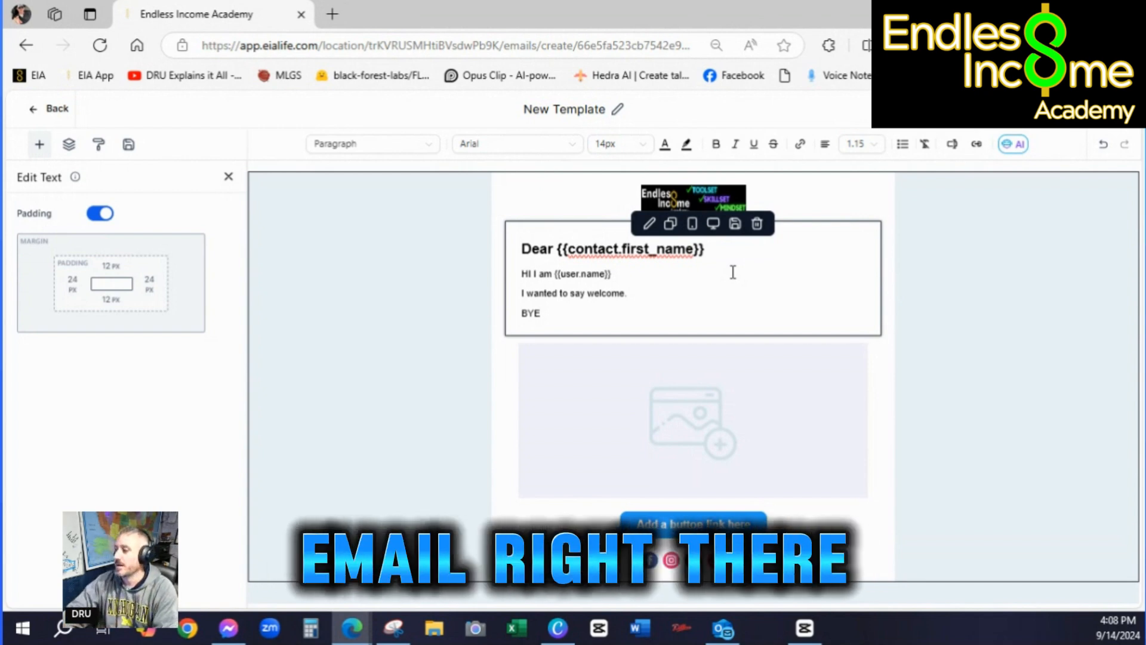
From the empty image block's media library, copy the link of 3.png with Get Link
left_click(656, 407)
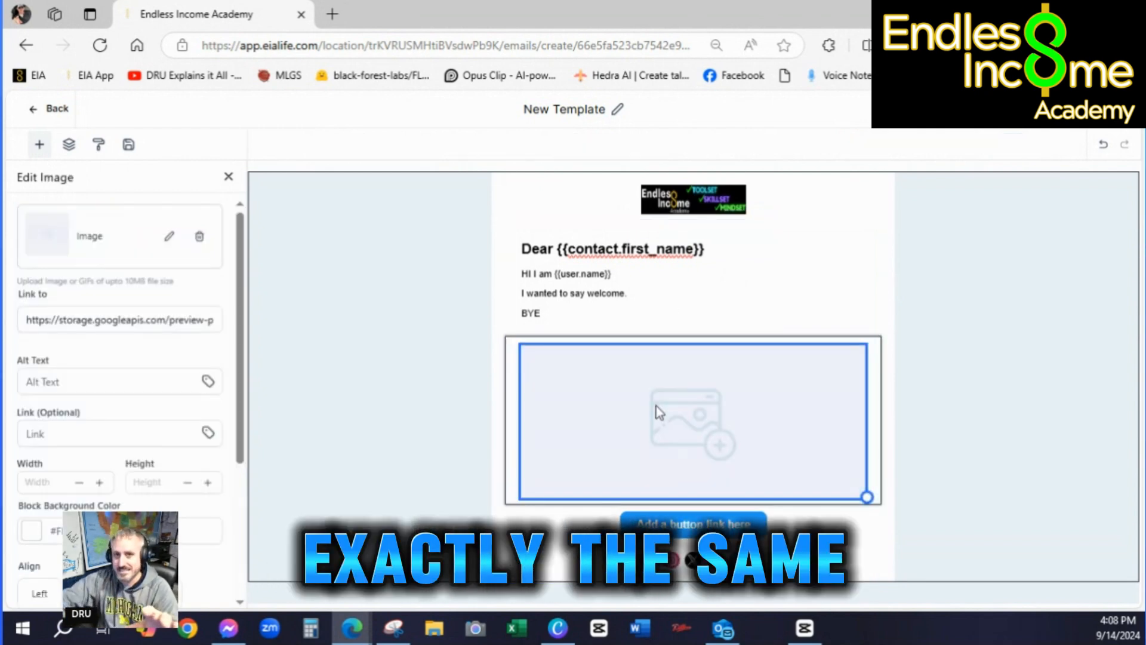
left_click(170, 238)
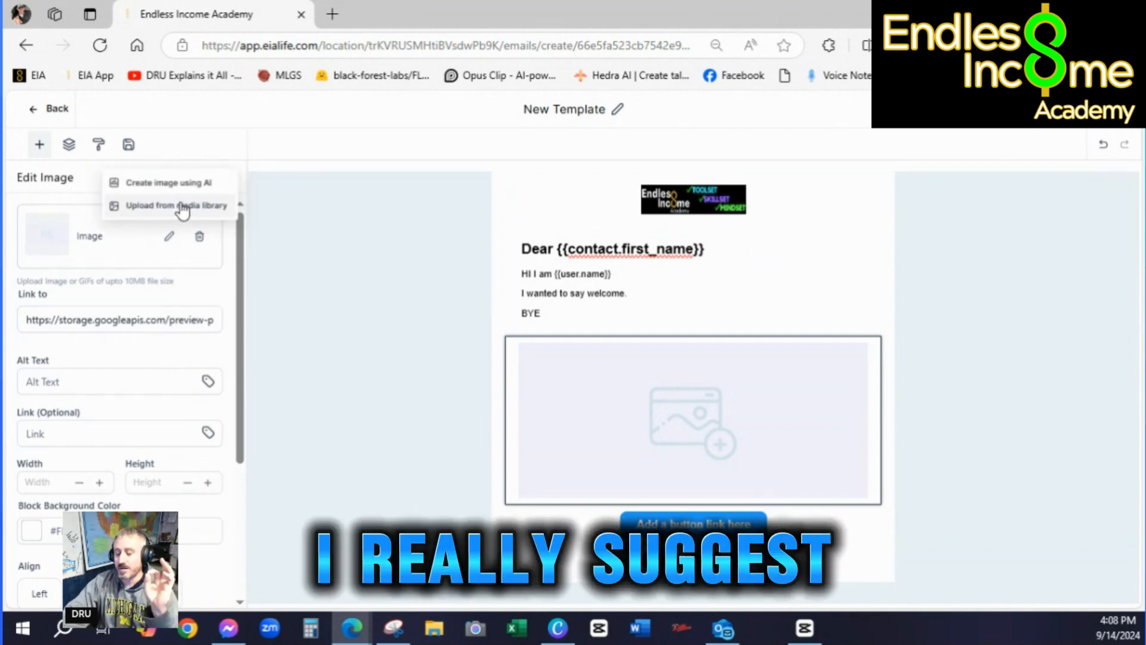
left_click(179, 207)
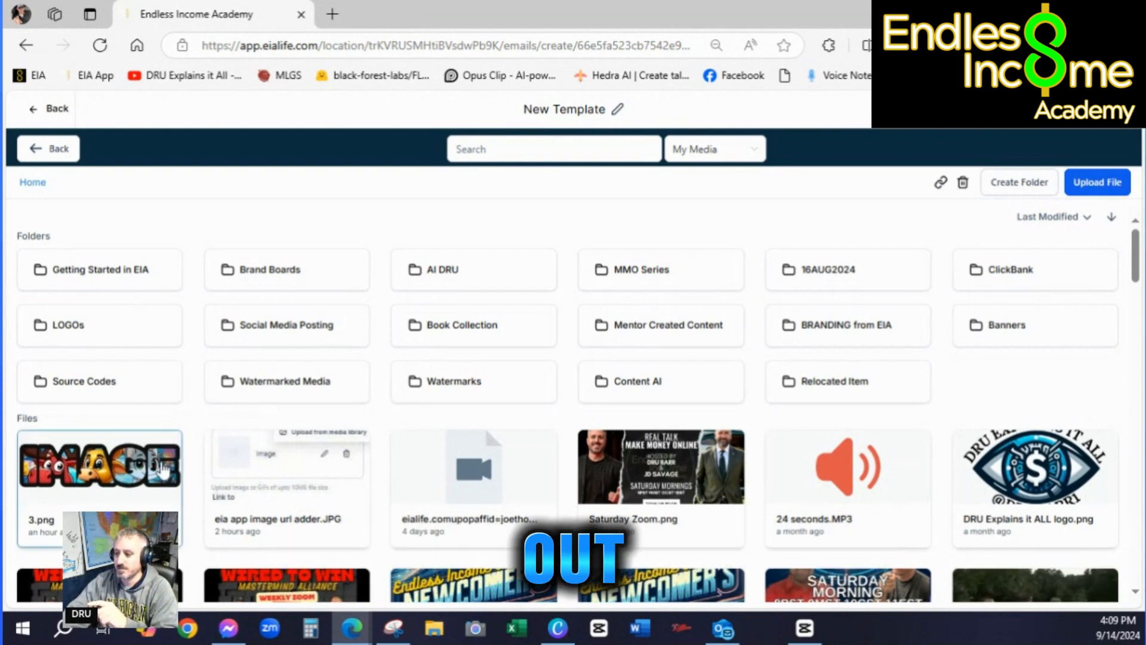
left_click(167, 461)
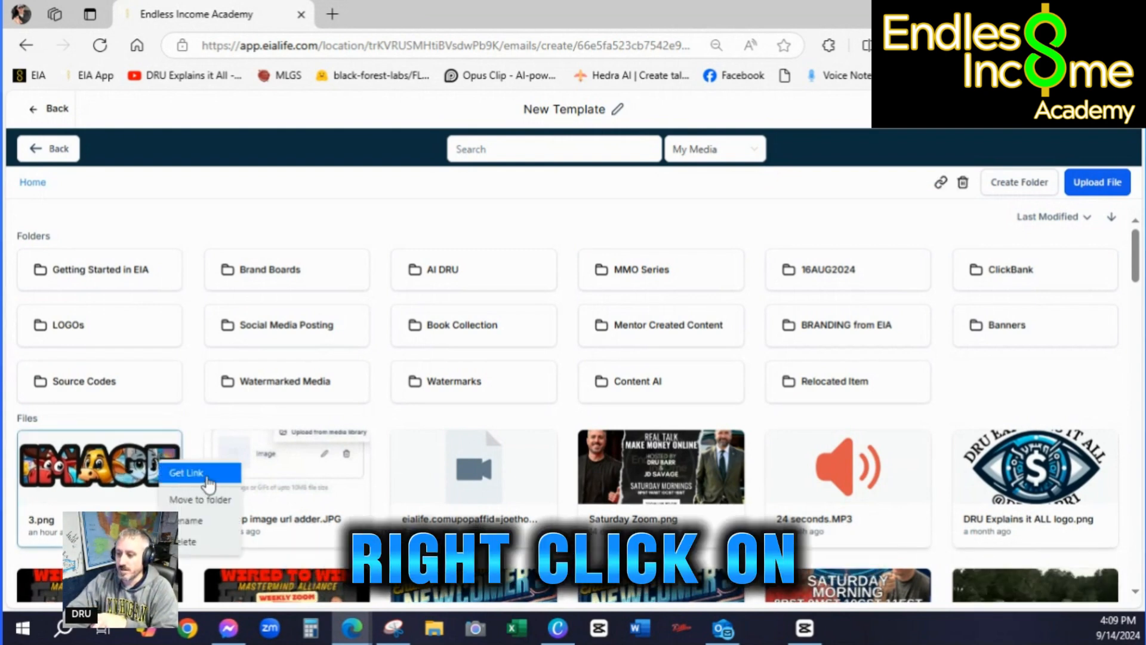
left_click(208, 481)
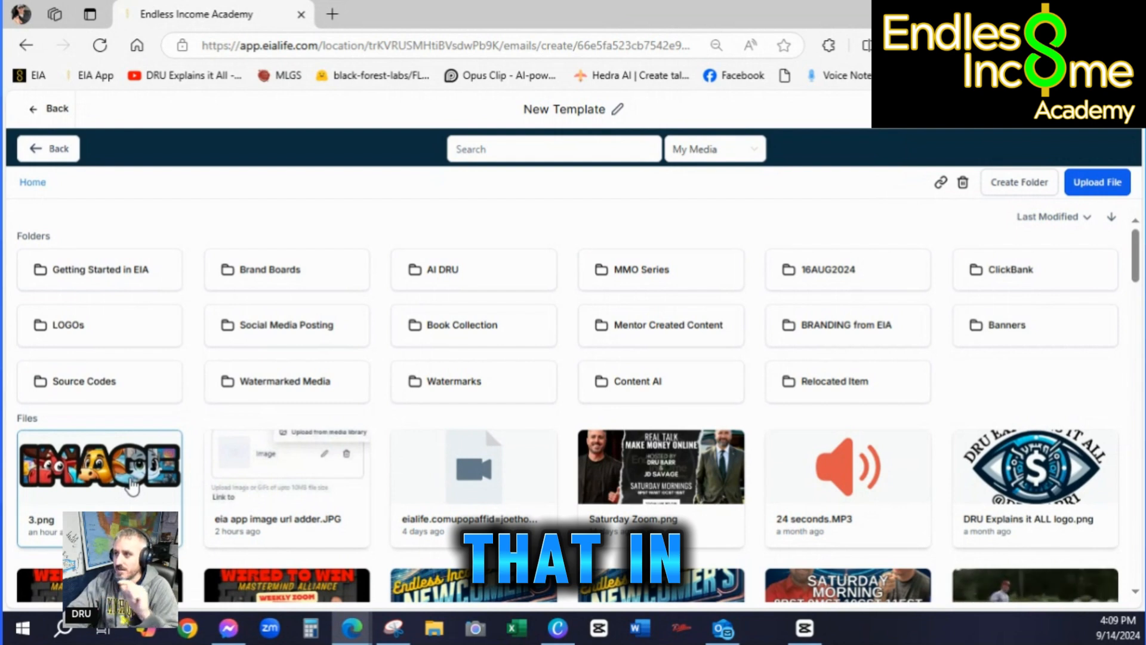
Insert 3.png into the image block and resize it to 267.97 by 150.74
left_click(132, 484)
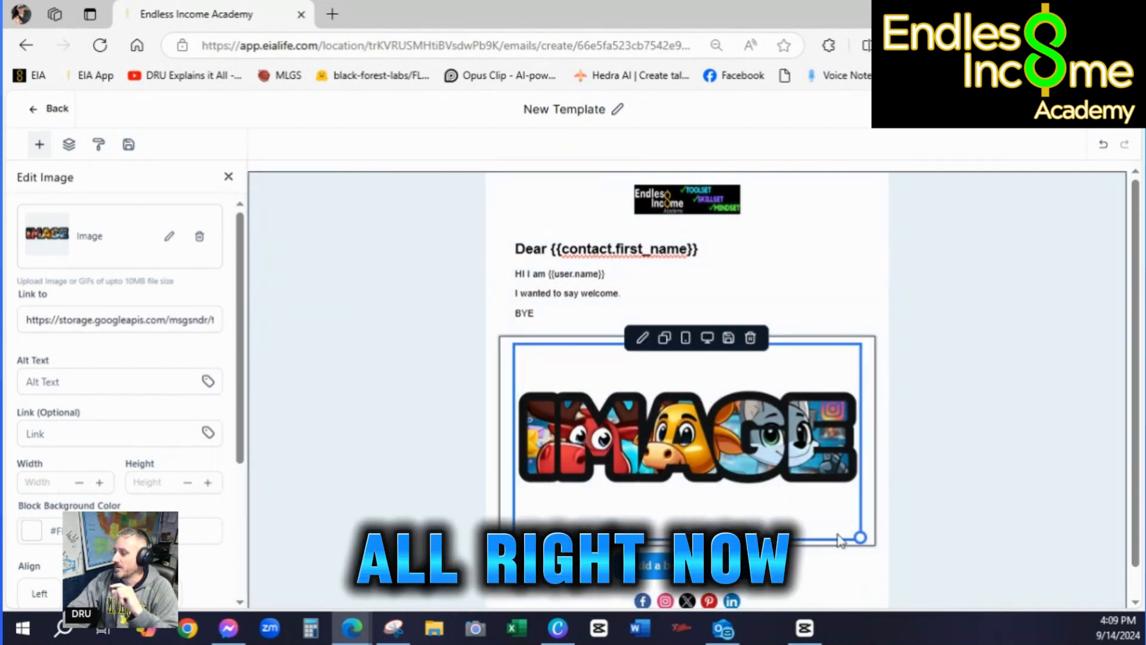
left_click_drag(860, 537, 698, 431)
scroll(179, 509, "down", 3)
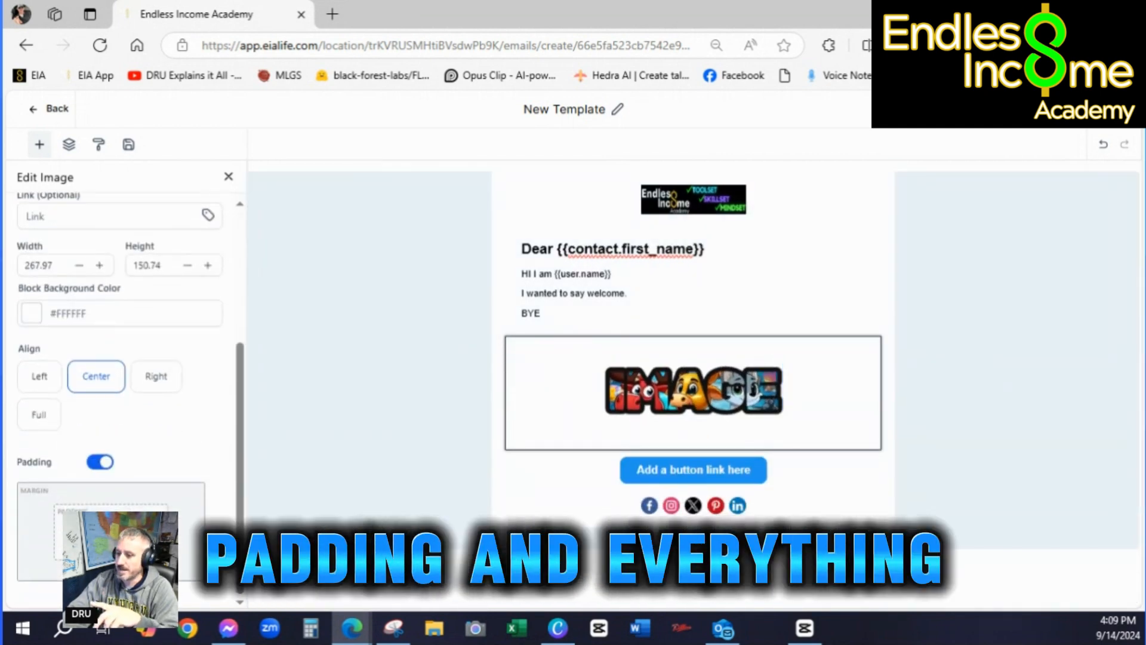
scroll(79, 469, "up", 3)
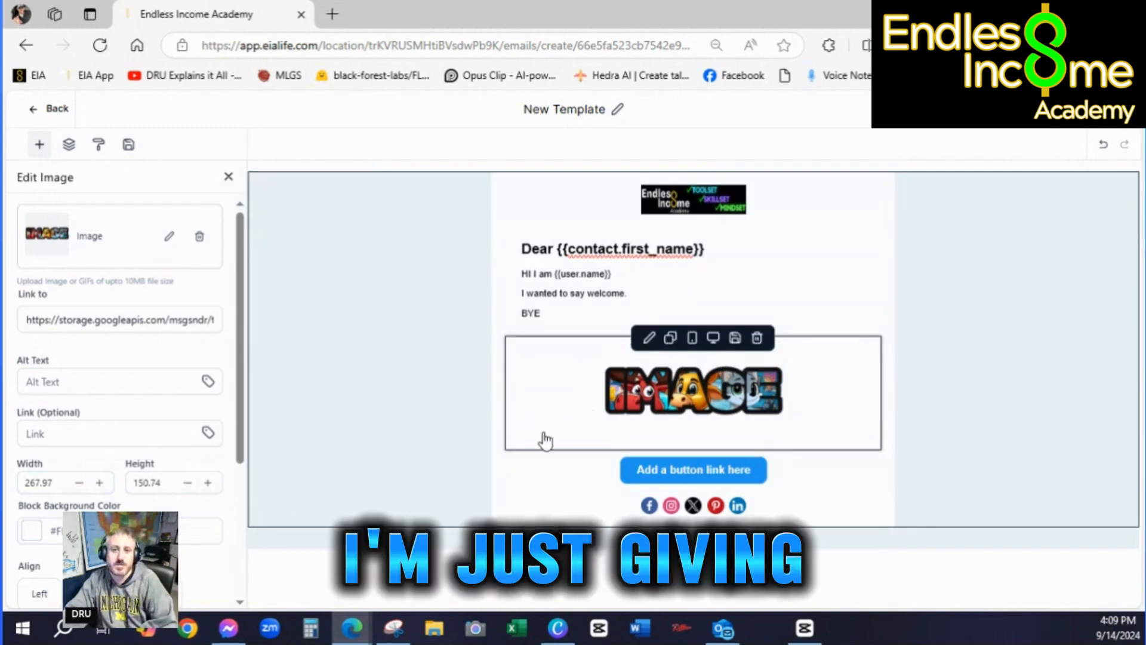
left_click(649, 478)
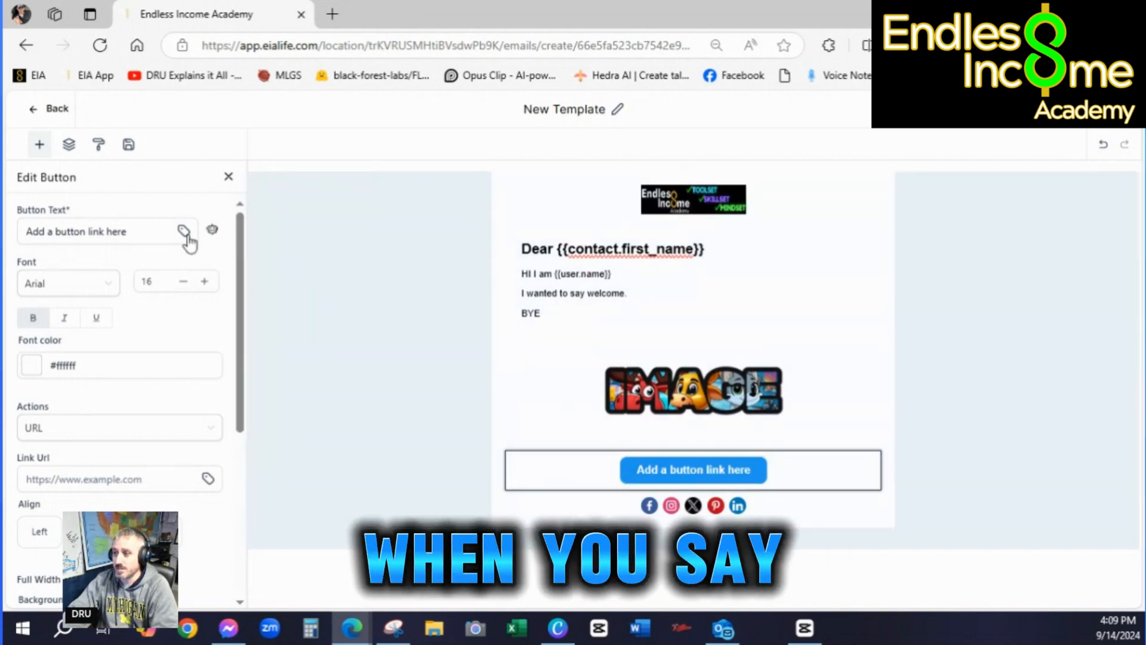
Change the button text to JOIN EIA and link it to eialife.com/upop/ with the affiliate ID parameter
left_click_drag(149, 233, 17, 233)
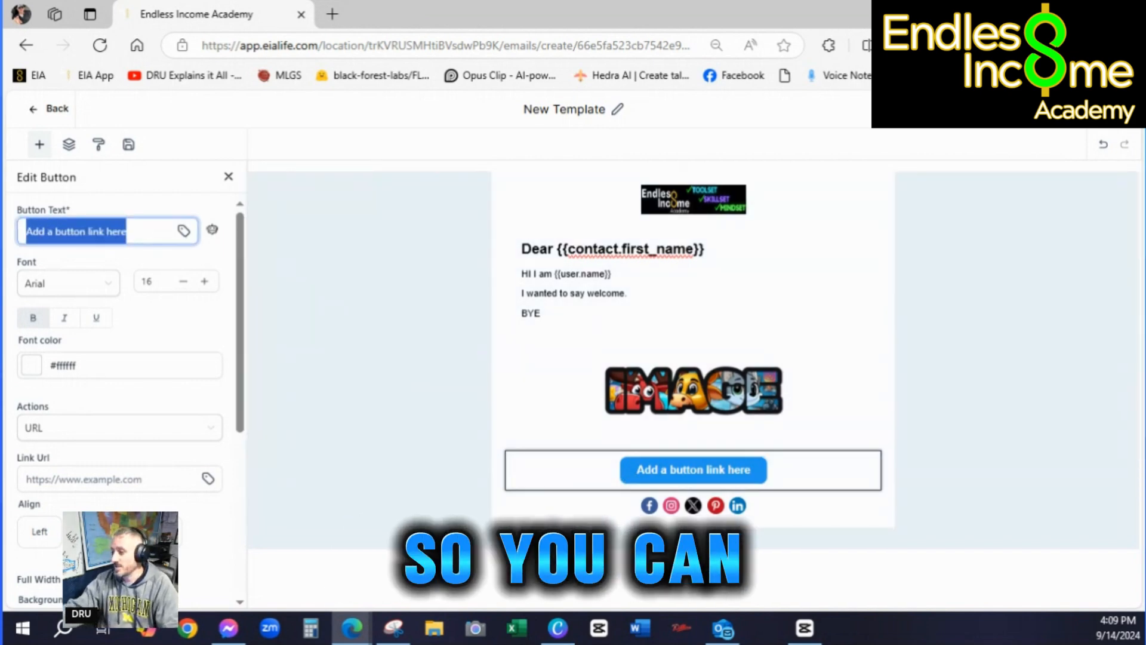
type("C")
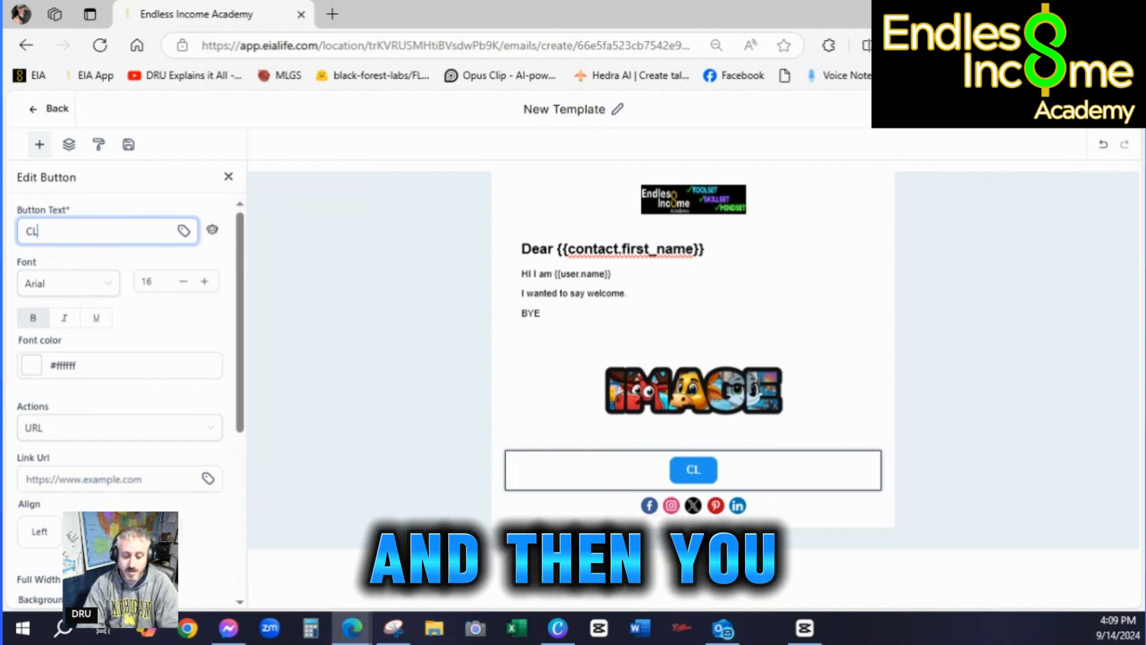
key("BackSpace")
type("JOIN EIA")
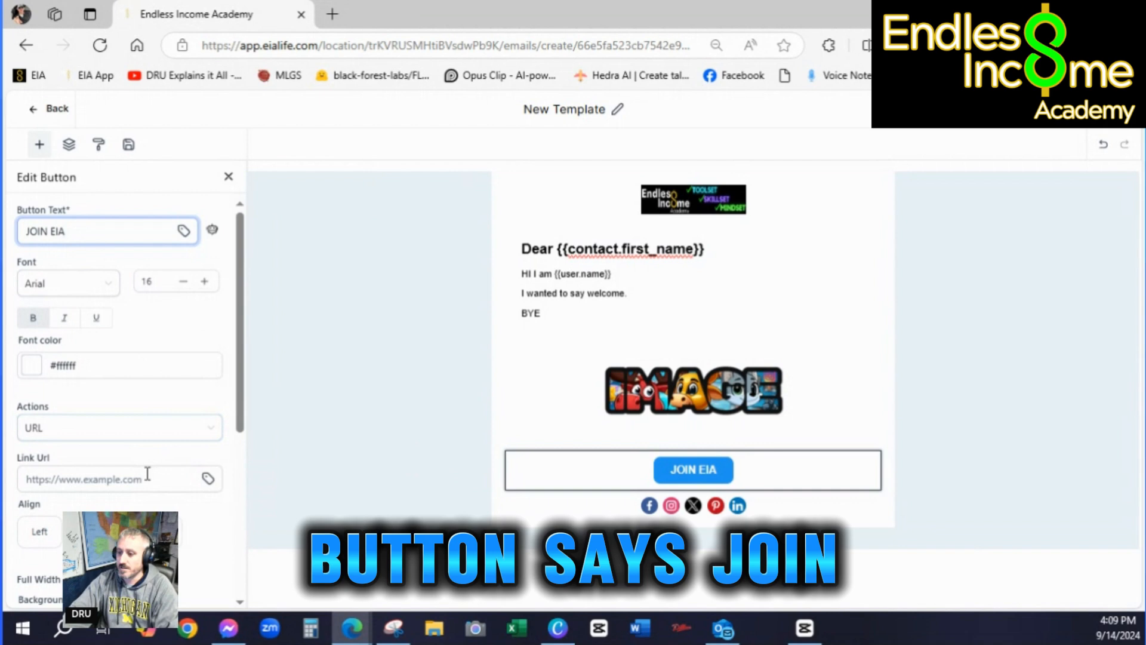
left_click(152, 480)
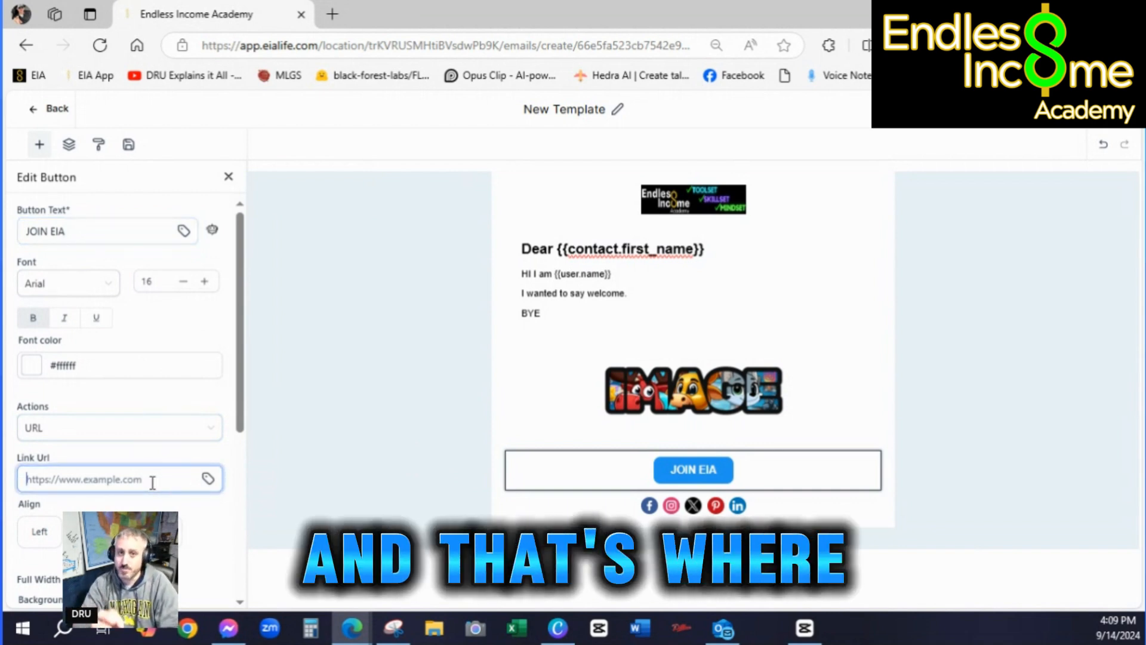
type("eial")
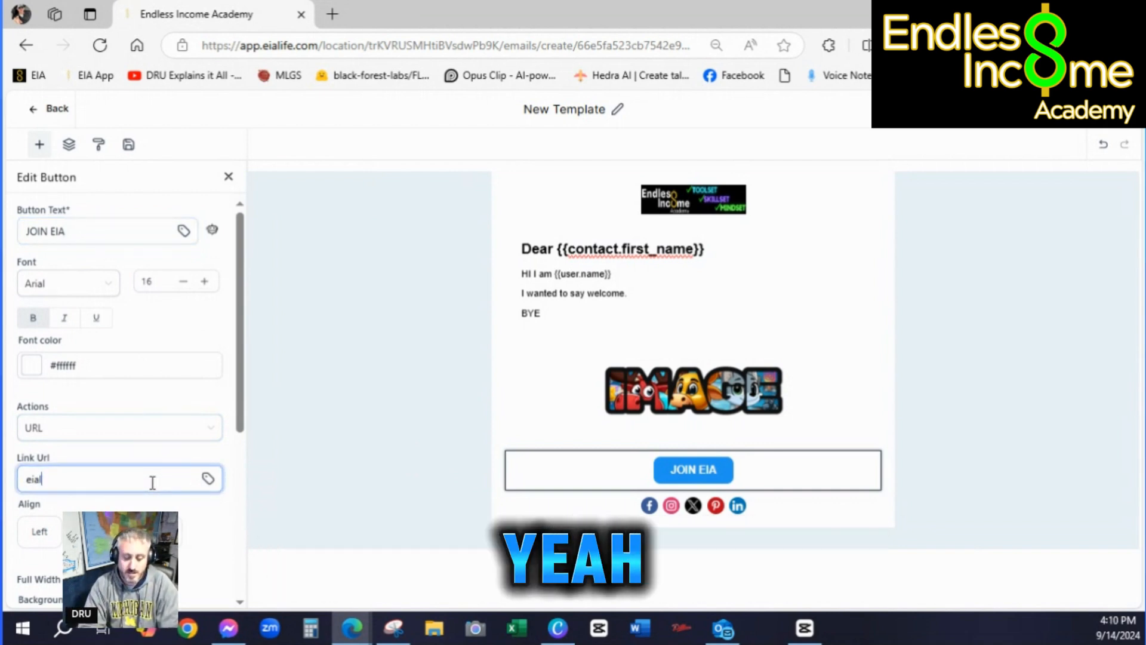
type("ife.com/")
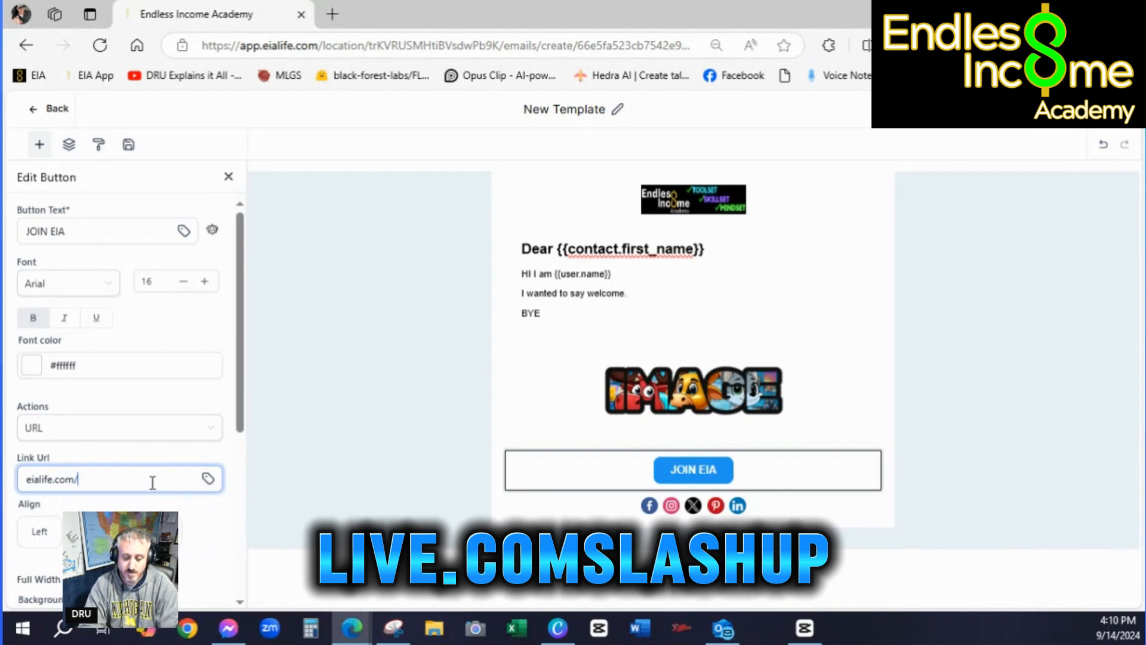
type("upop/")
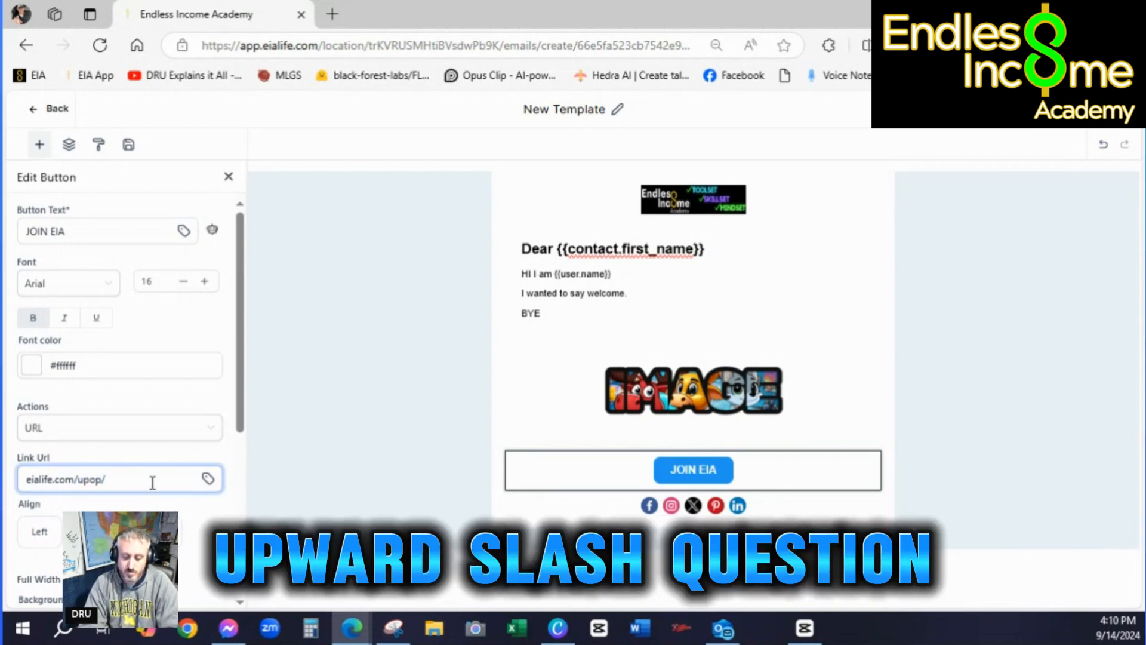
type("?affid=")
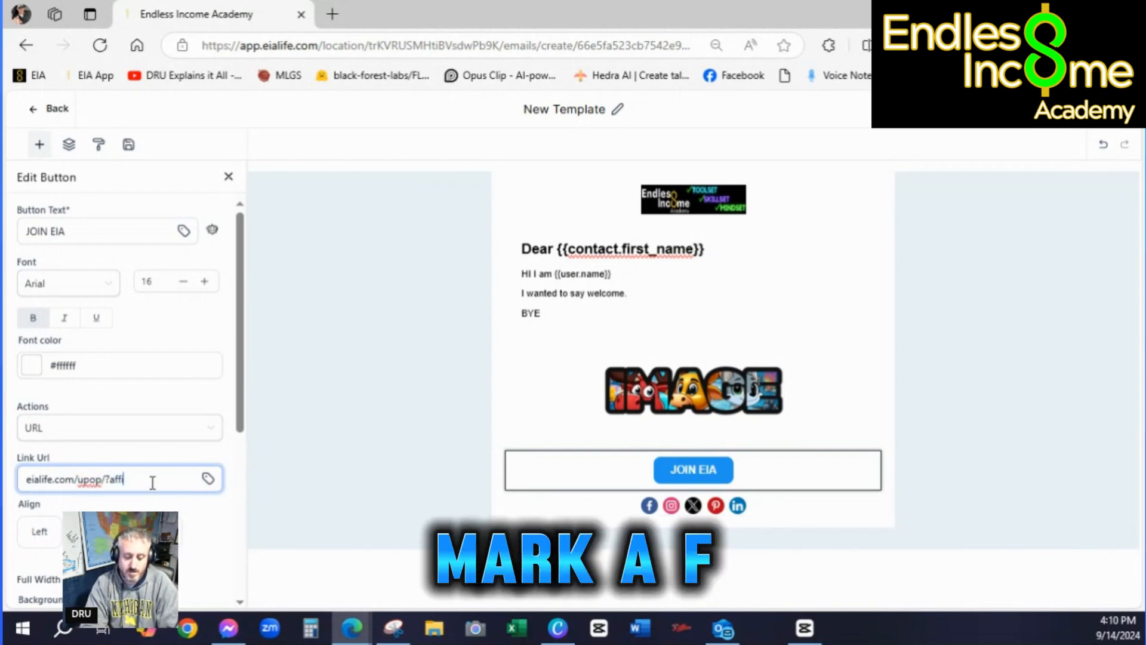
type("dru")
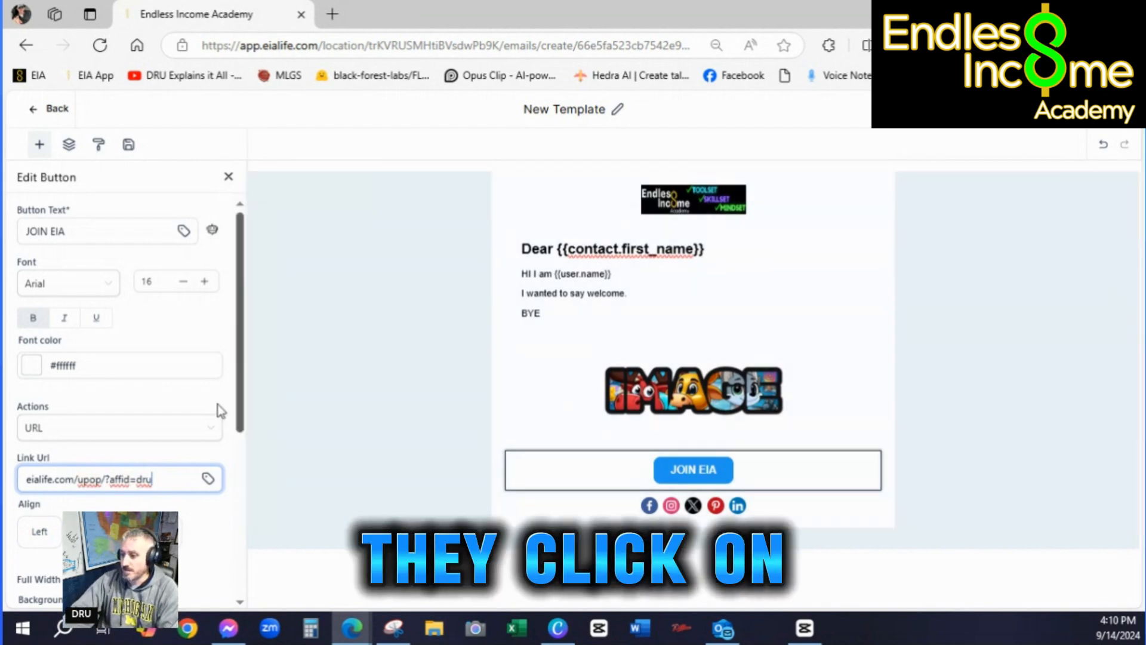
left_click(191, 401)
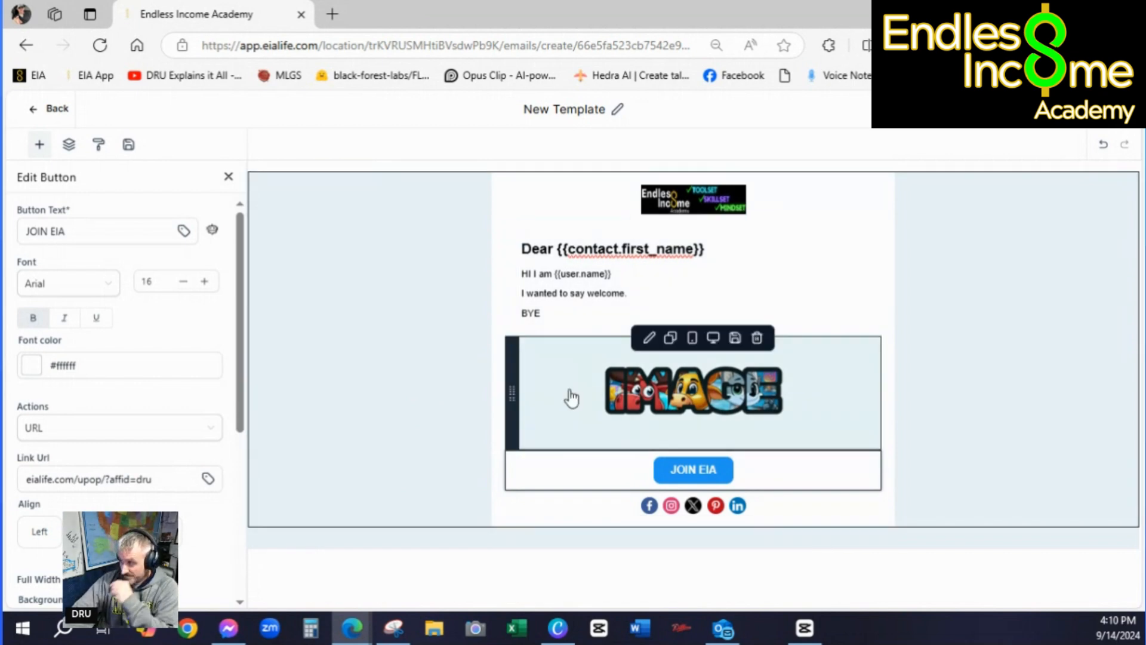
Add a Youtube item to the social icons alongside Facebook, Instagram, X, Pinterest and LinkedIn
left_click(608, 510)
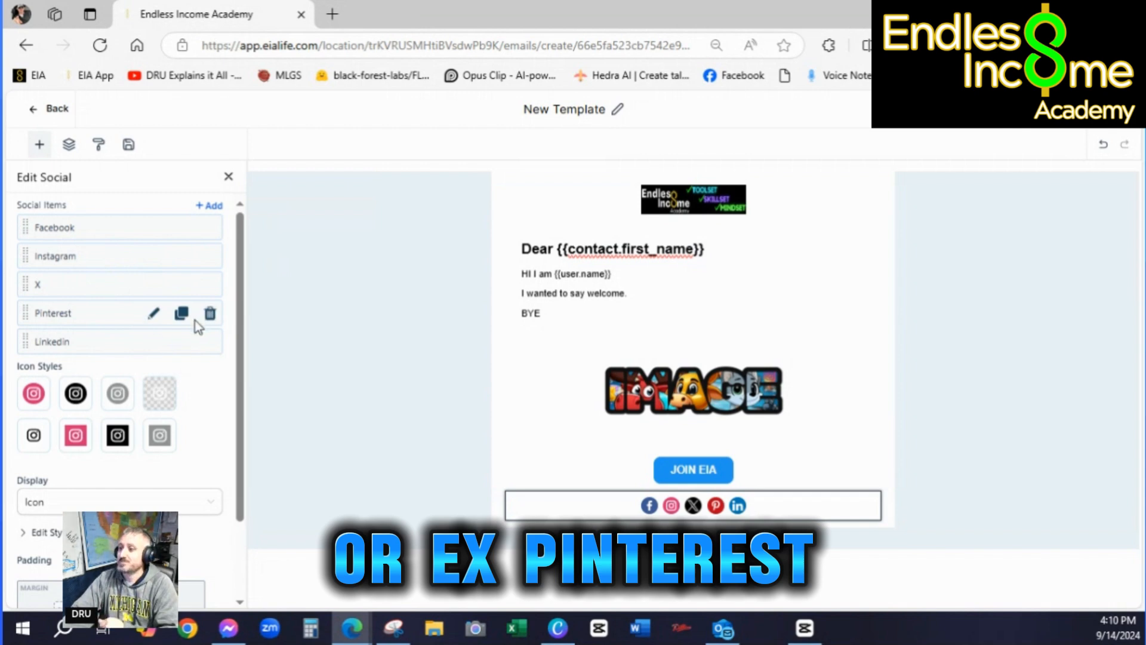
left_click(208, 205)
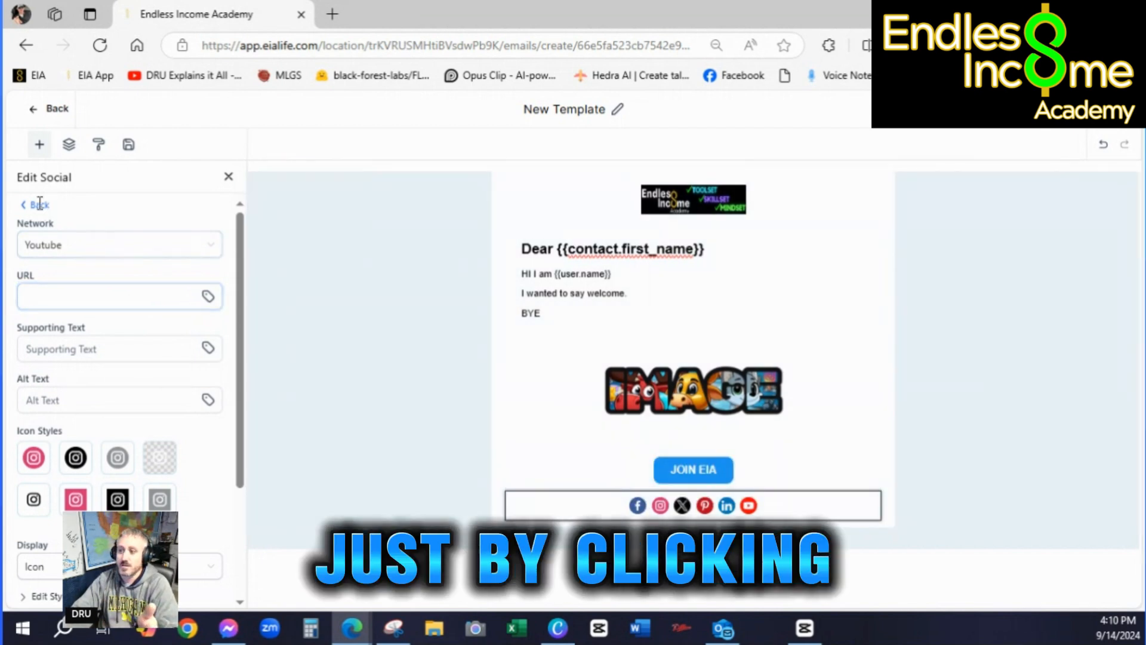
left_click(37, 205)
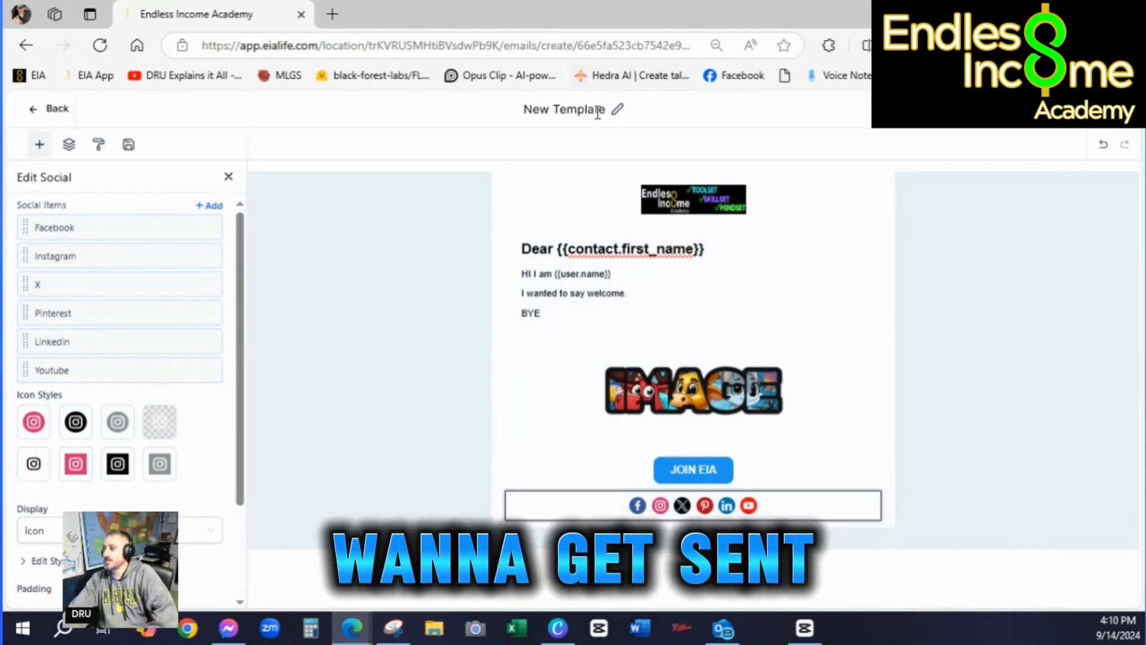
Rename 'New Template' to EXAMPLE EMAIL, save it, and return to the Marketing emails list
left_click(598, 110)
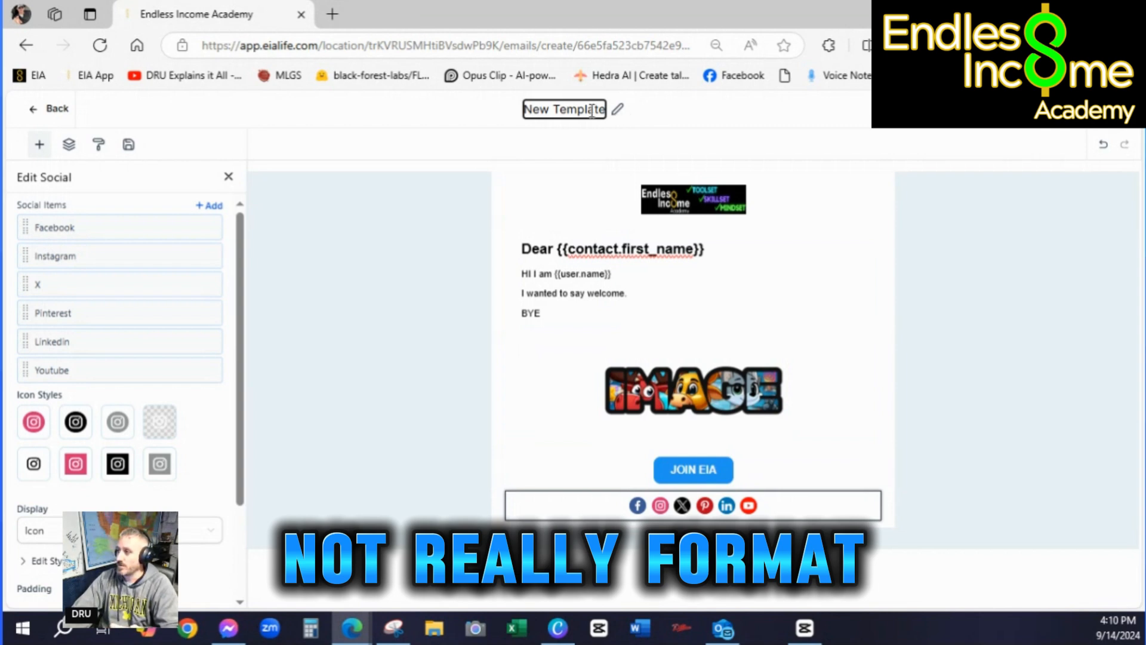
left_click_drag(530, 112, 617, 117)
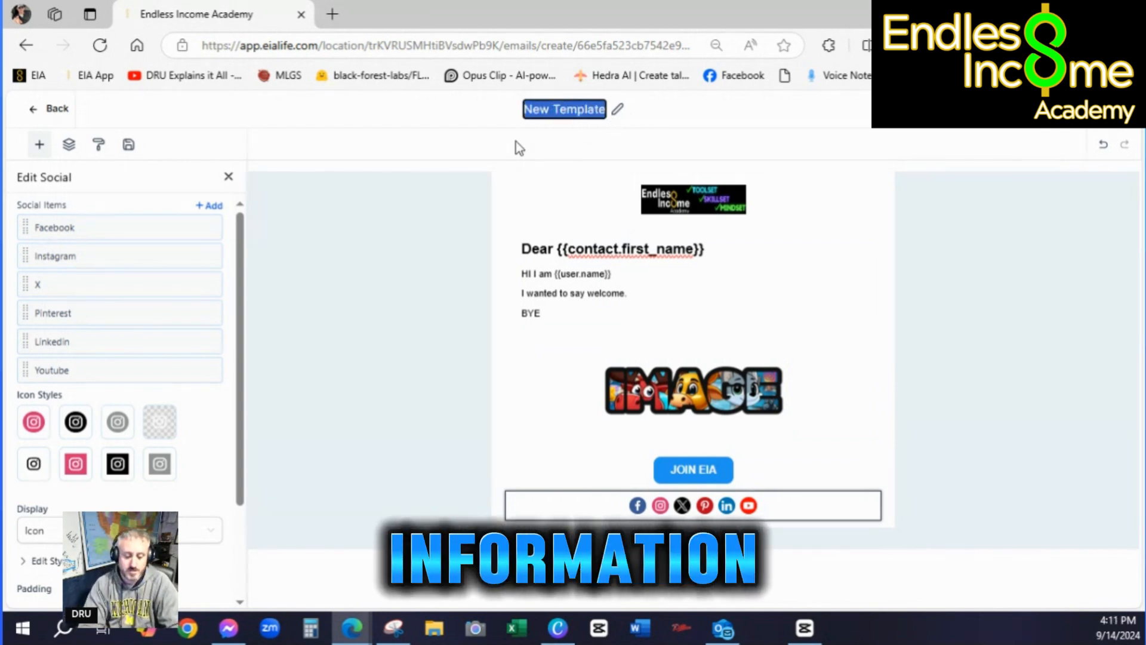
type("EXAMPL")
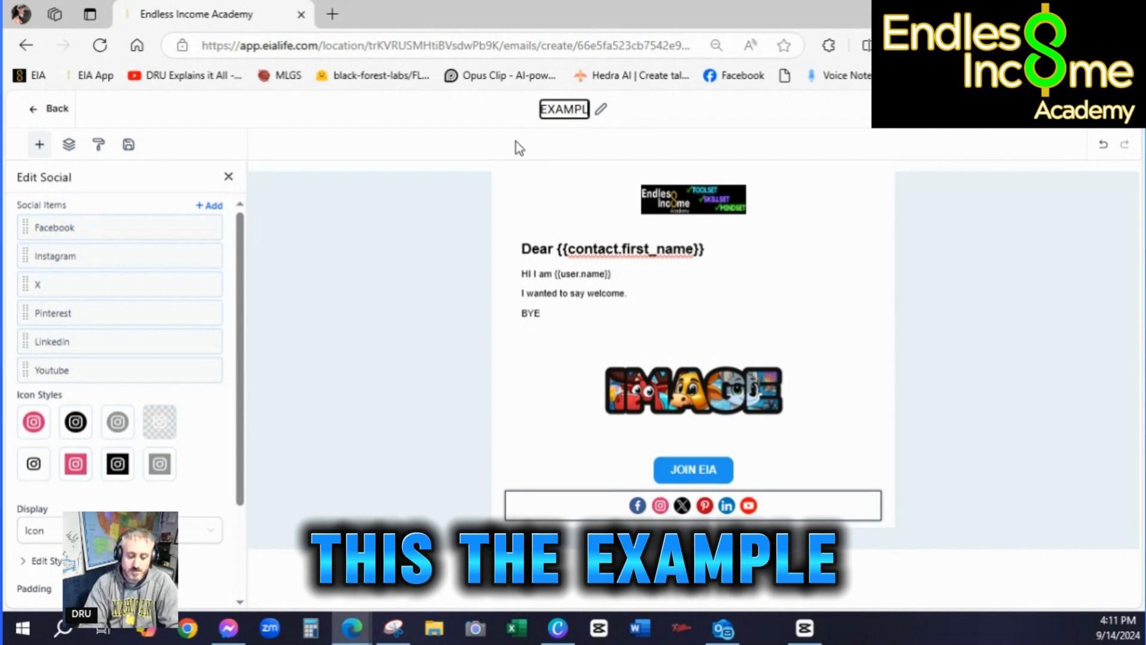
type("E EMAIL")
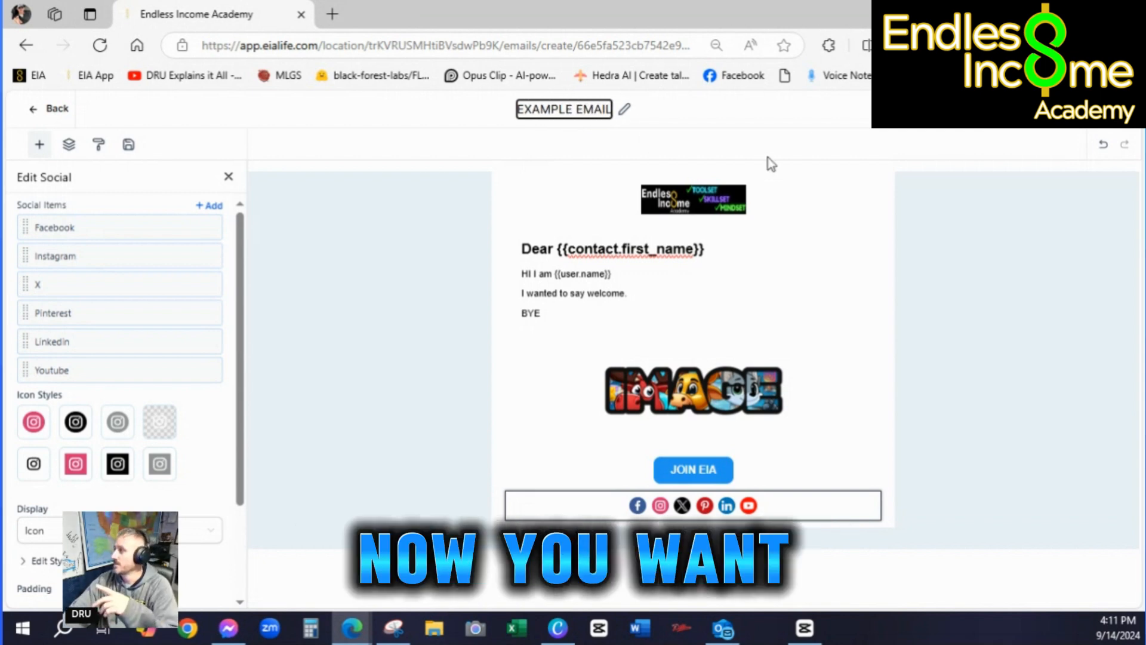
key("Return")
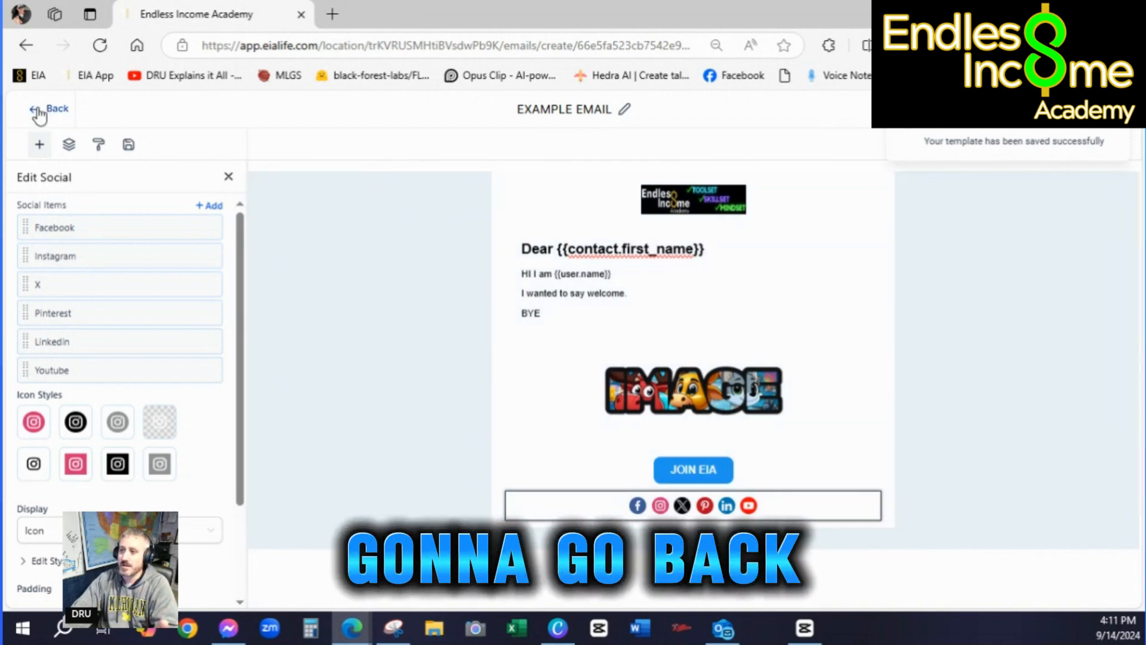
left_click(38, 111)
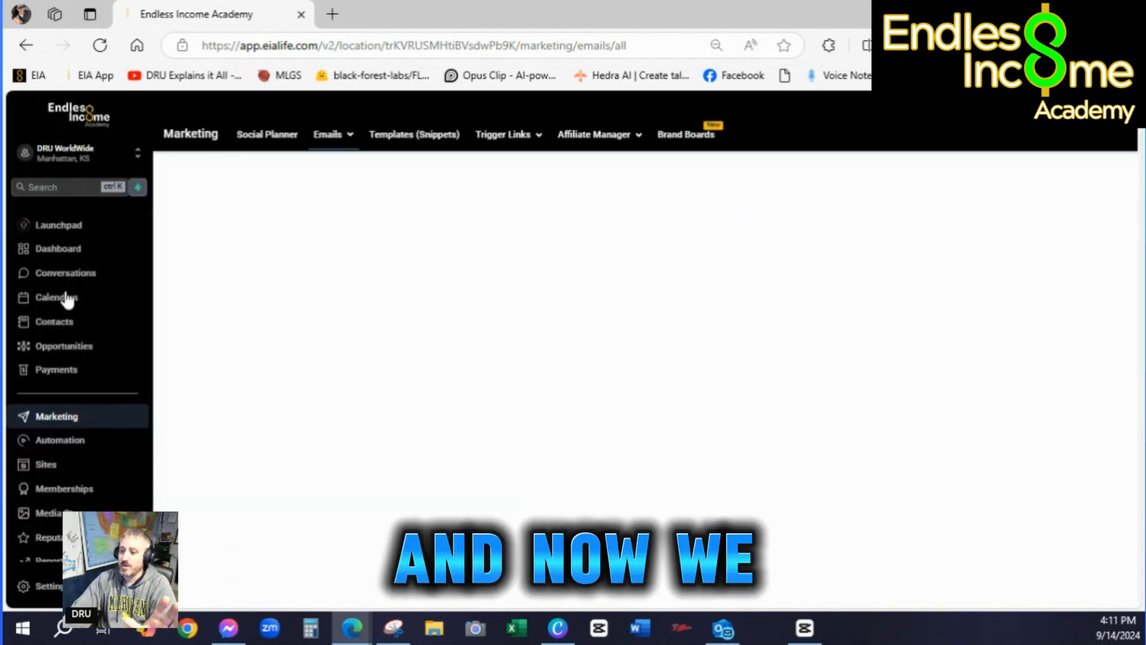
From Automation, create a new workflow using Start from Scratch
left_click(60, 445)
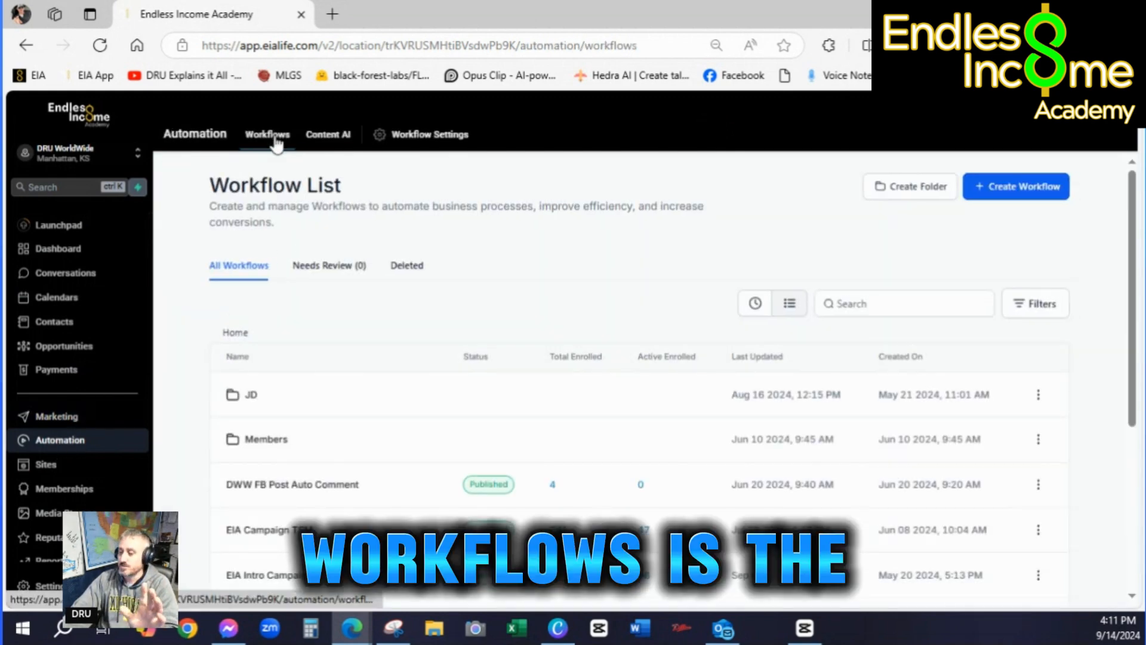
left_click(1010, 194)
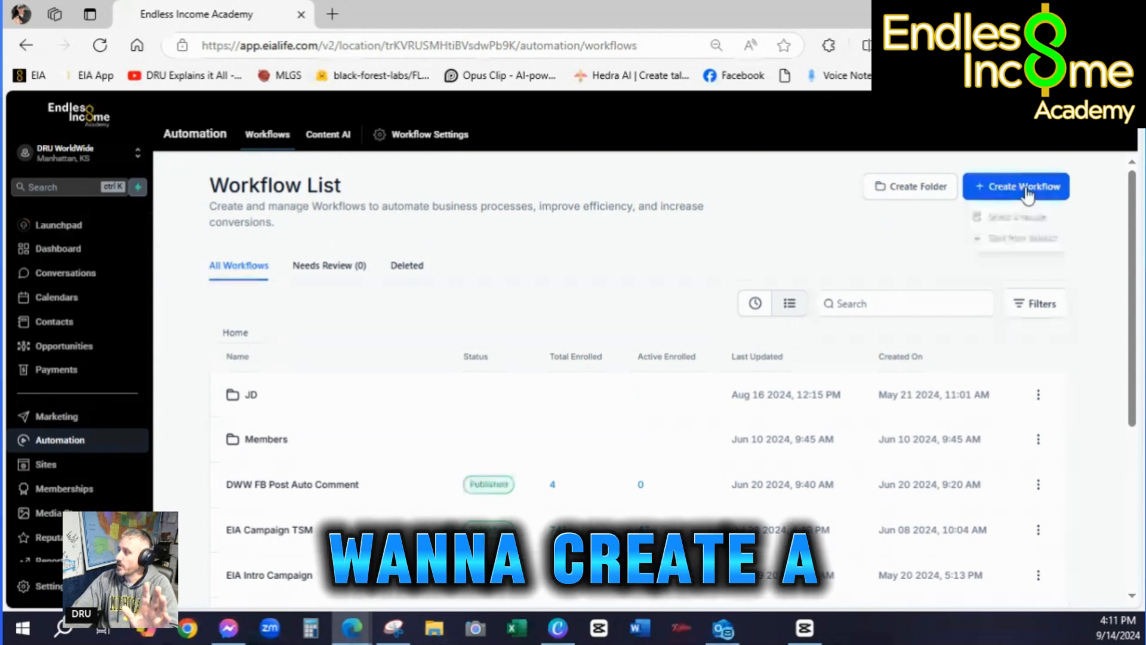
left_click(1015, 243)
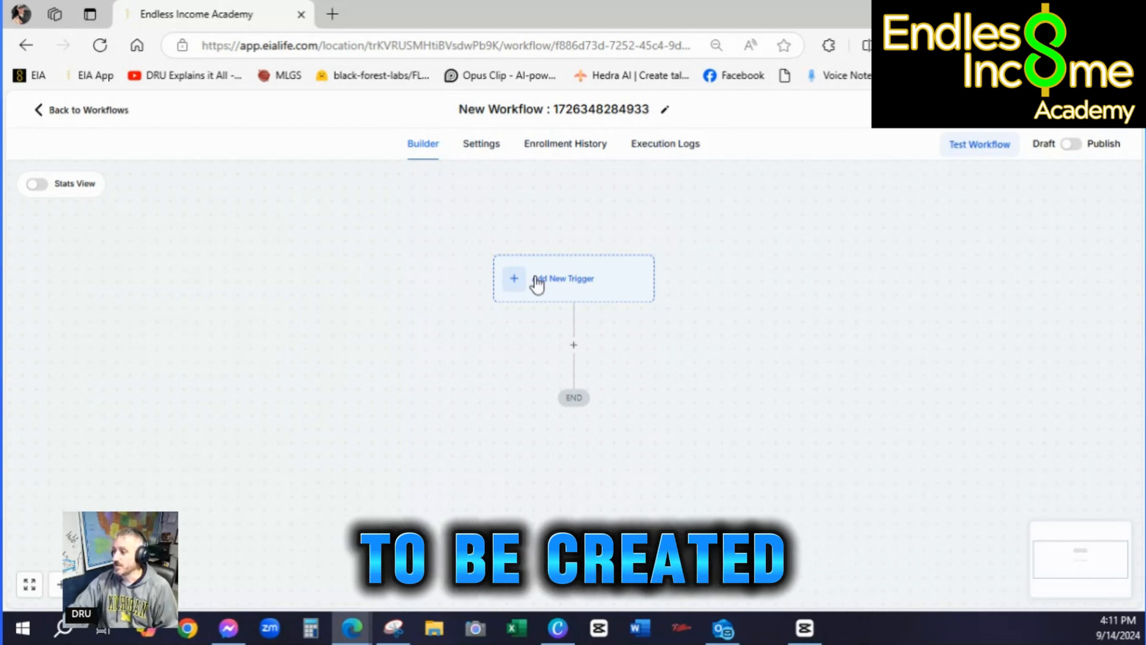
Add a Contact Created trigger to the workflow and save it
left_click(537, 284)
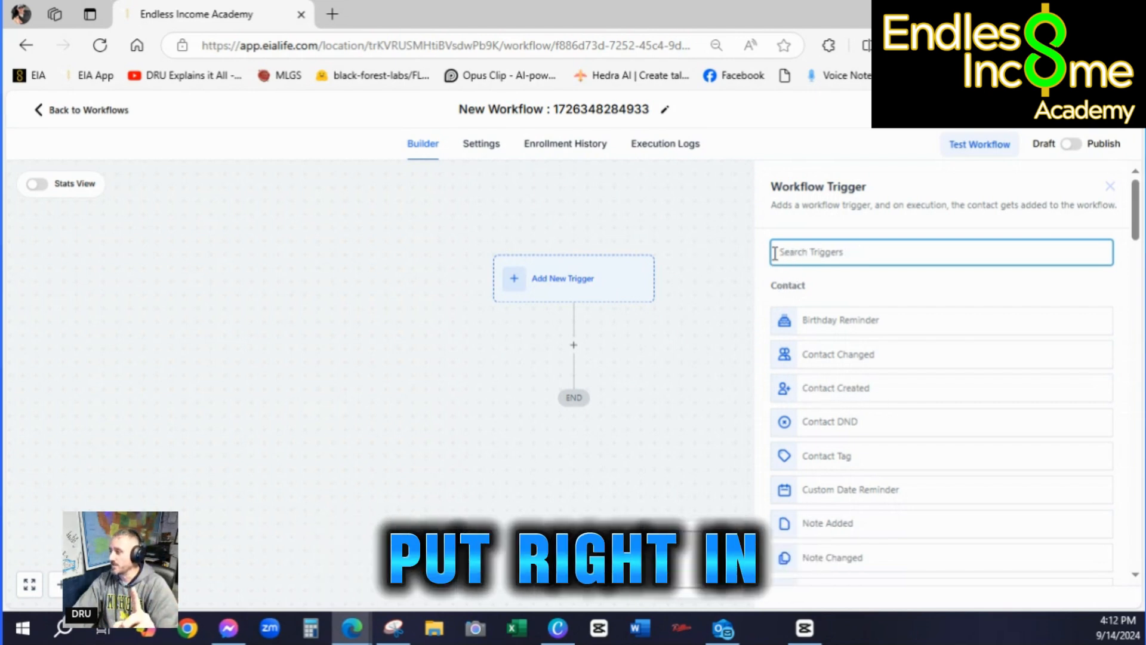
left_click(822, 391)
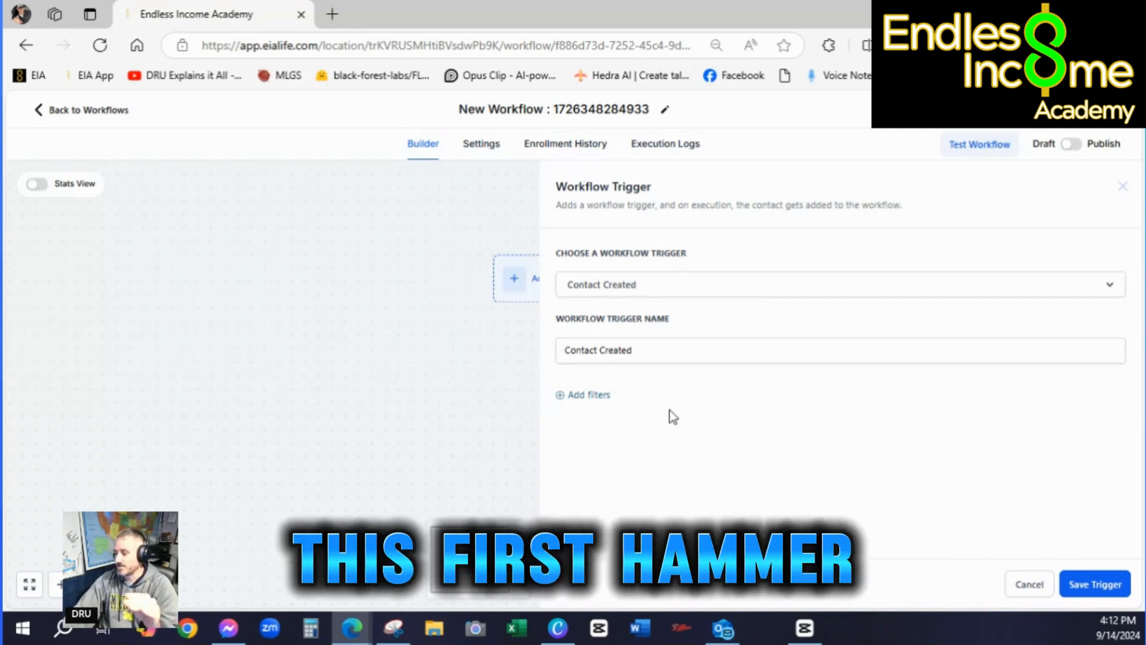
left_click(1105, 593)
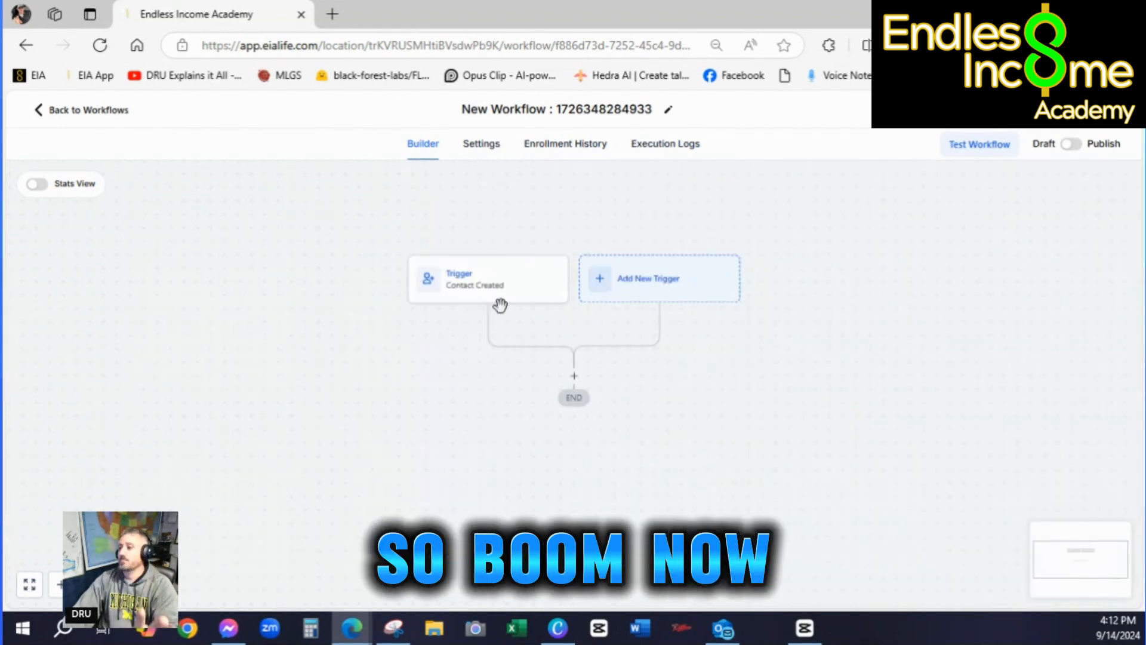
Add a Wait action below the trigger with a 2-day delay and save it
left_click(575, 376)
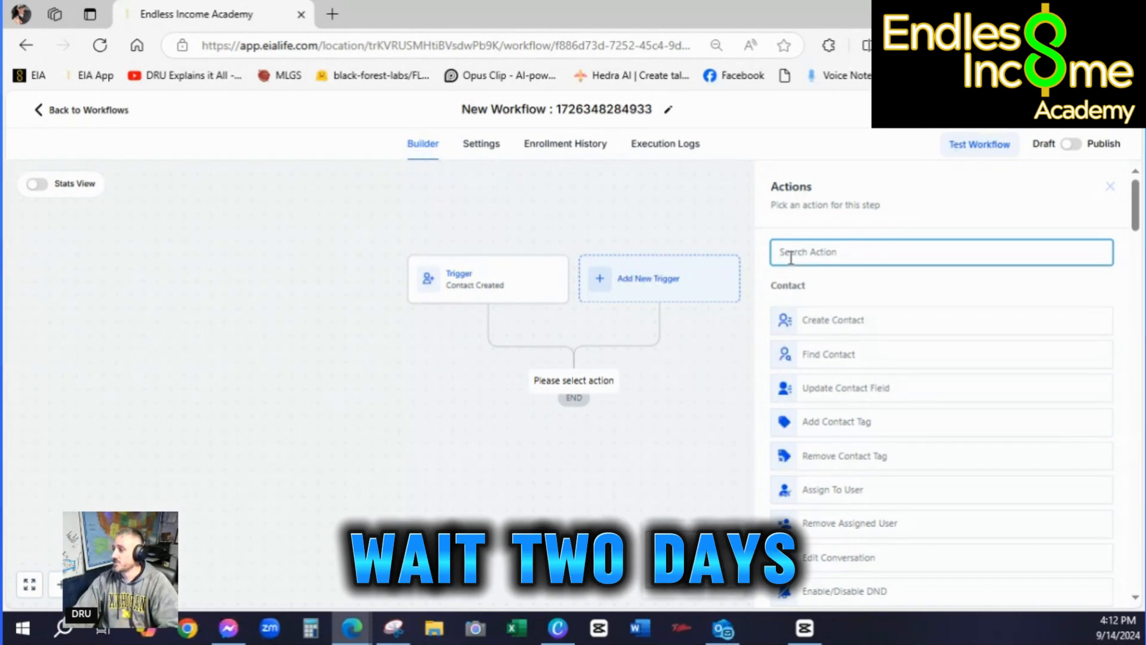
type("wait")
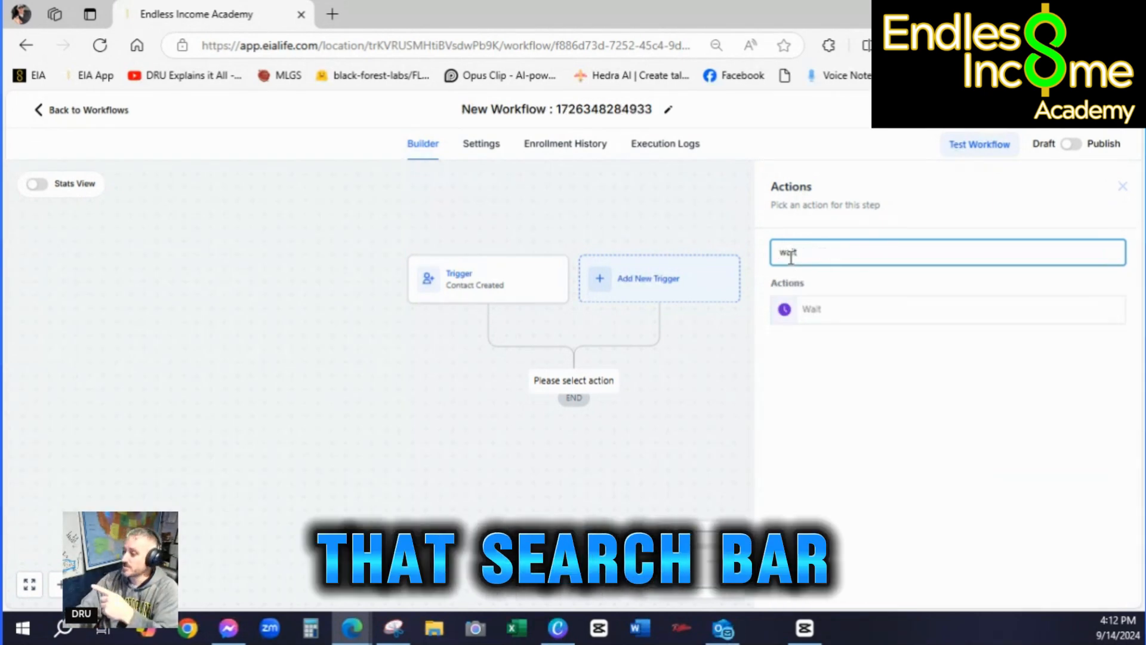
left_click(809, 312)
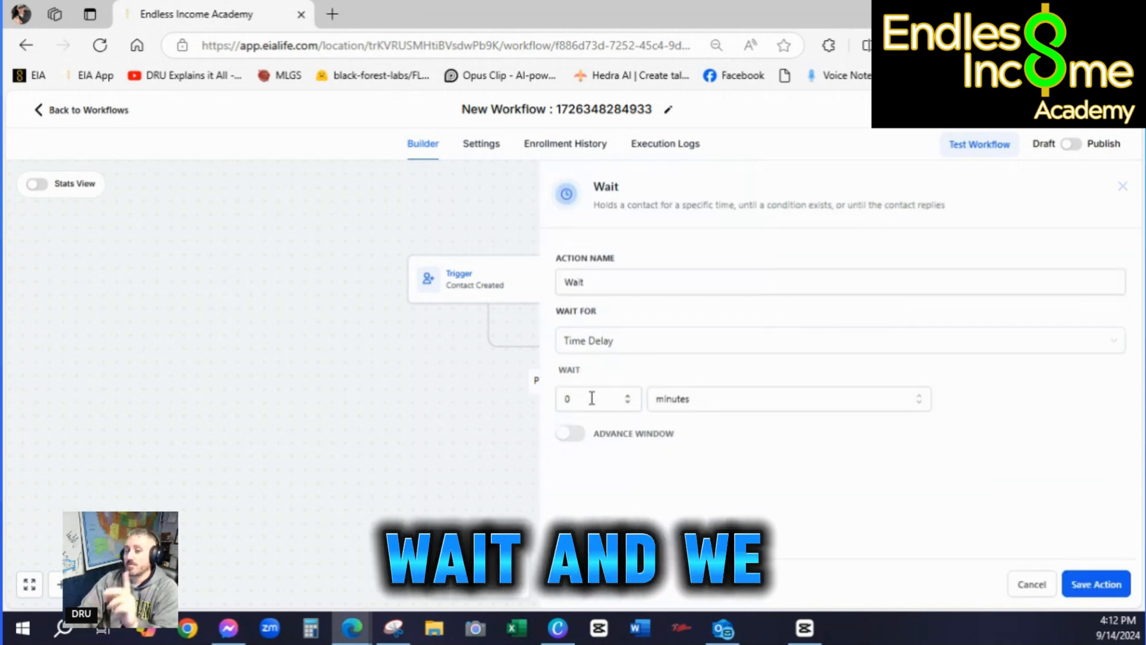
left_click(610, 400)
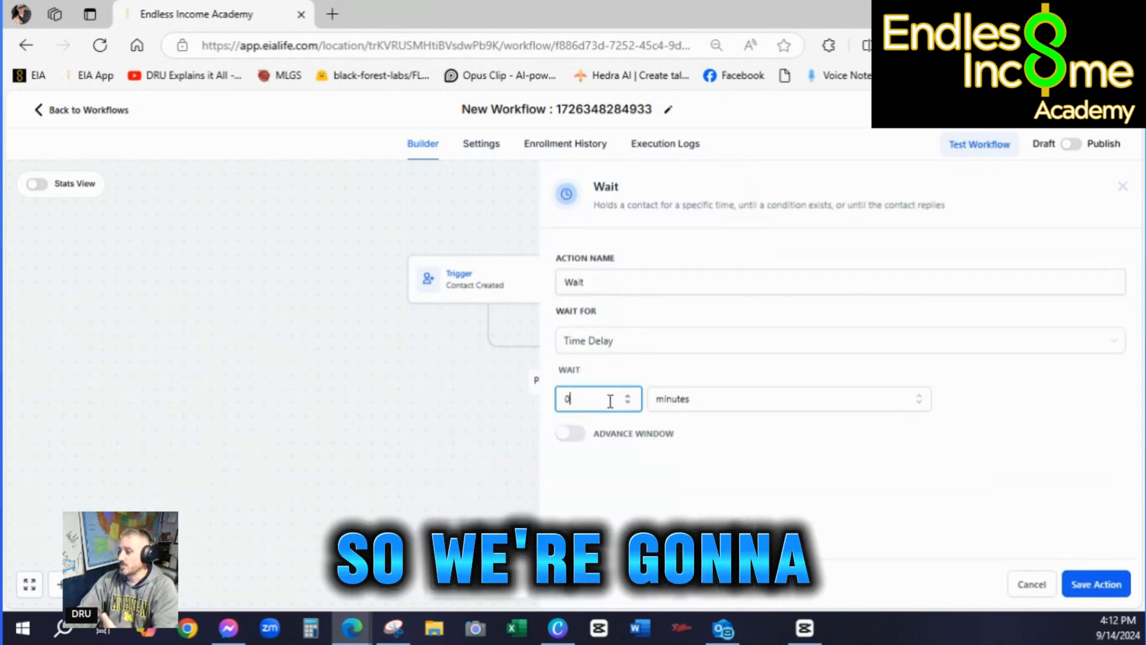
left_click(711, 404)
left_click(686, 479)
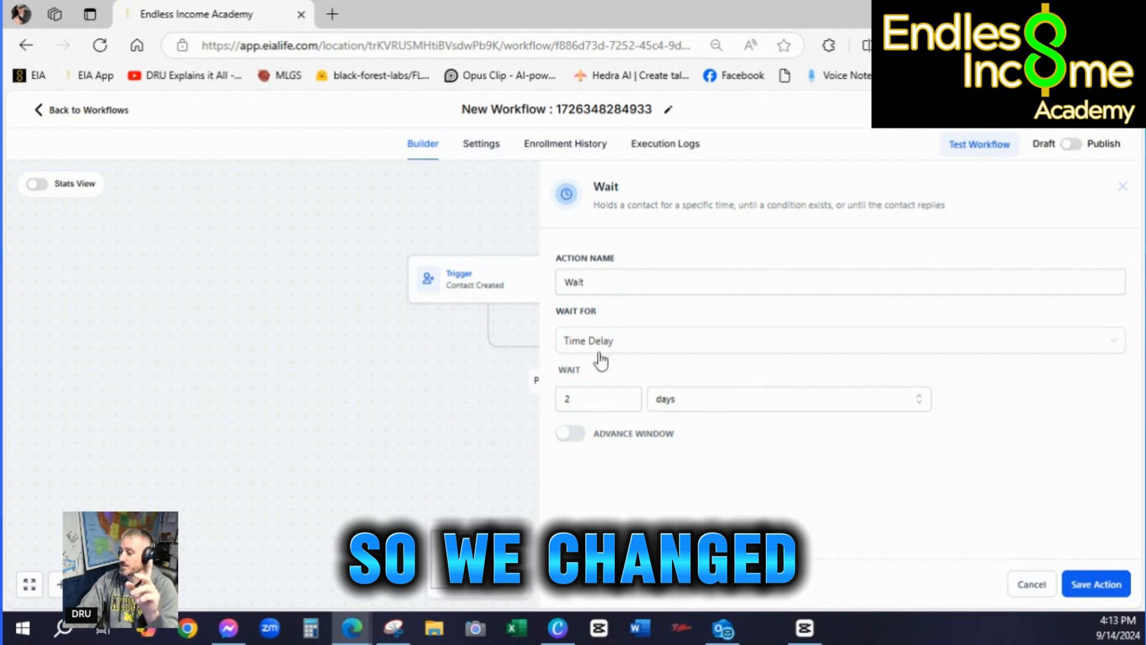
left_click(1095, 586)
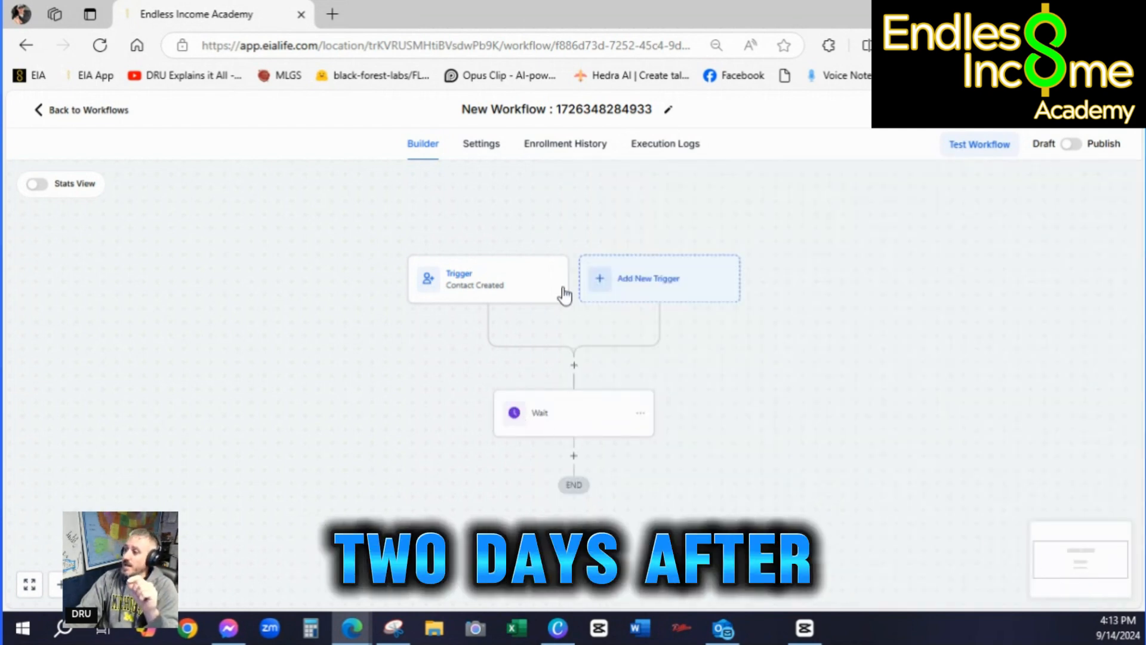
Add a Send Email action after the Wait step
left_click(574, 457)
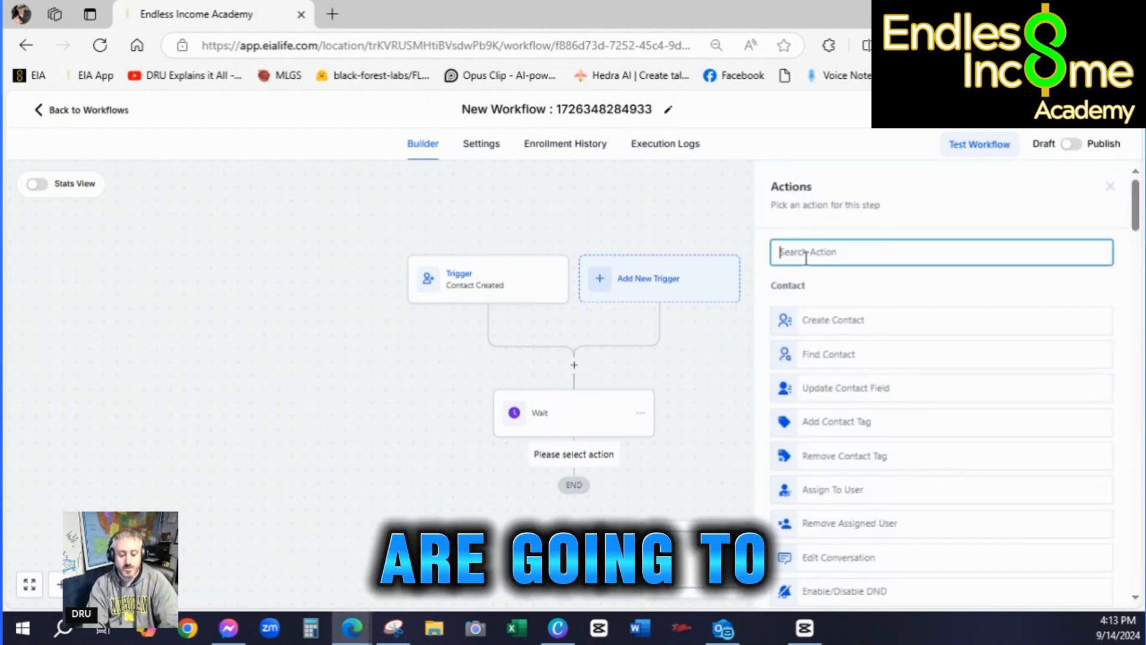
type("send email")
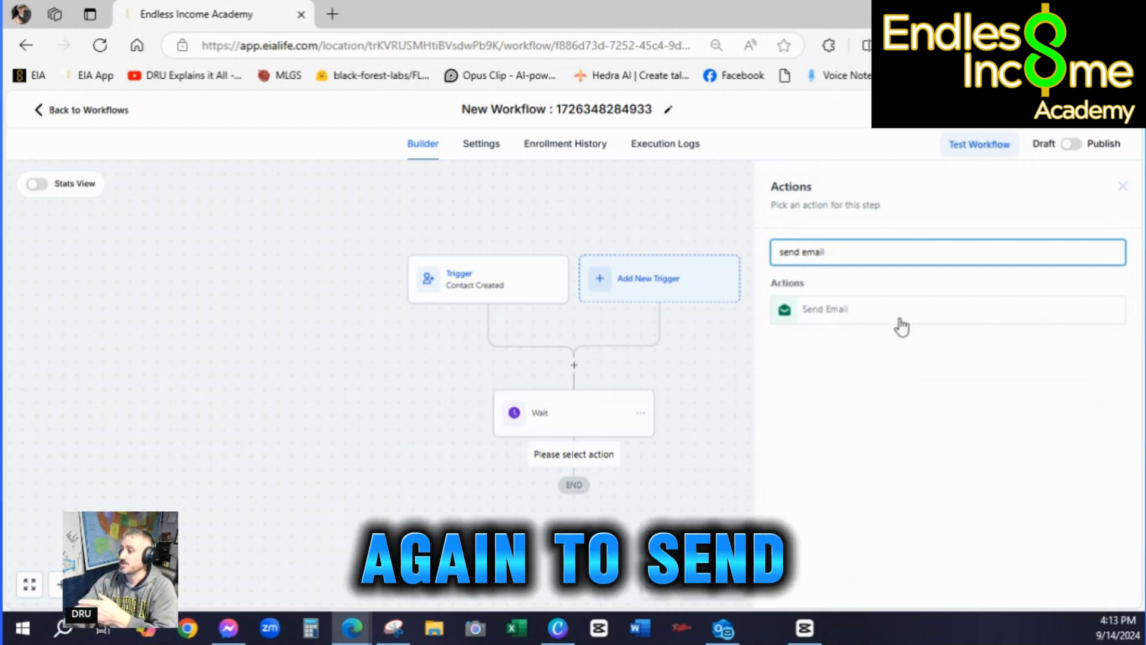
left_click(856, 315)
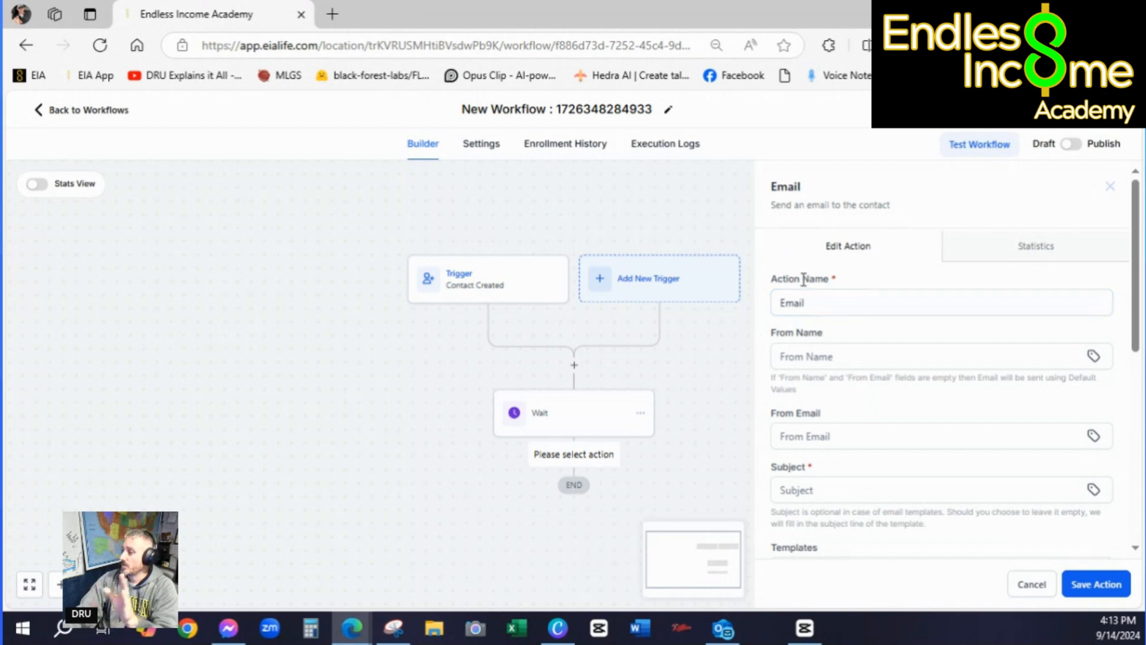
Rename the email action to 'Email 2 days after contact created'
left_click_drag(815, 303, 773, 318)
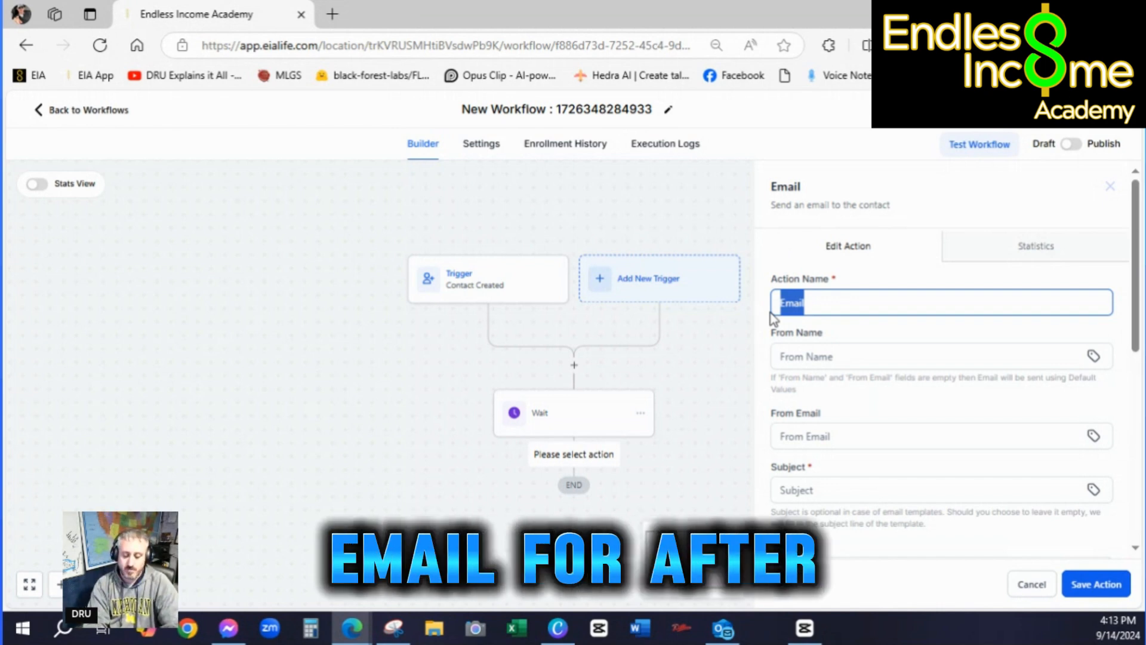
type("Email 2 days afer ")
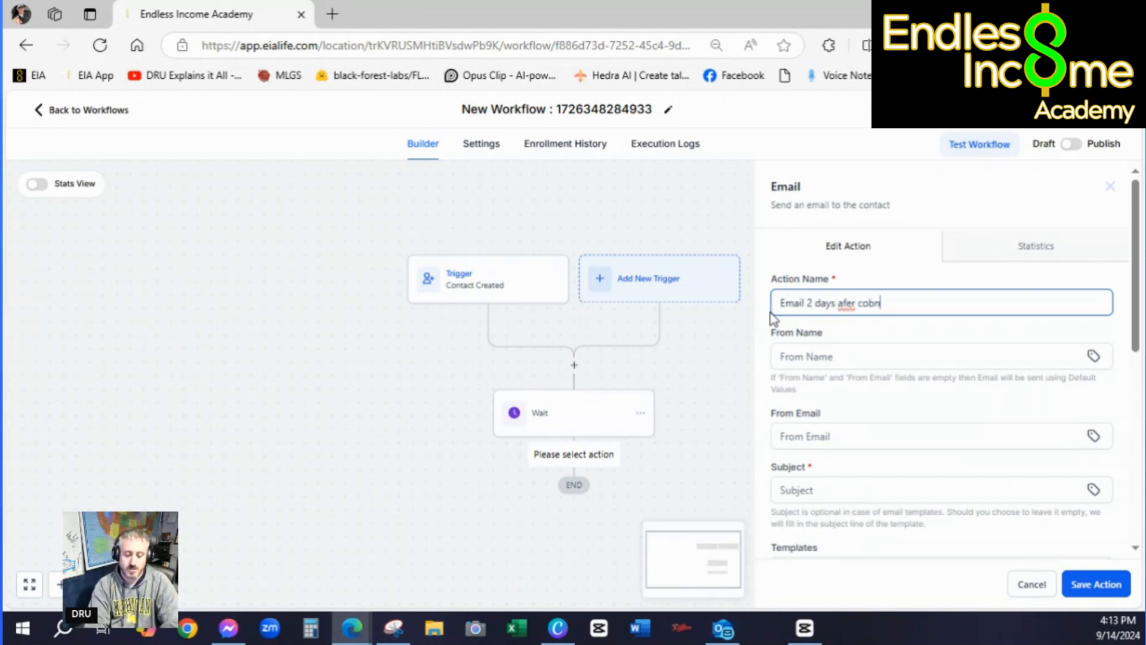
type("cob")
key("BackSpace")
key("BackSpace")
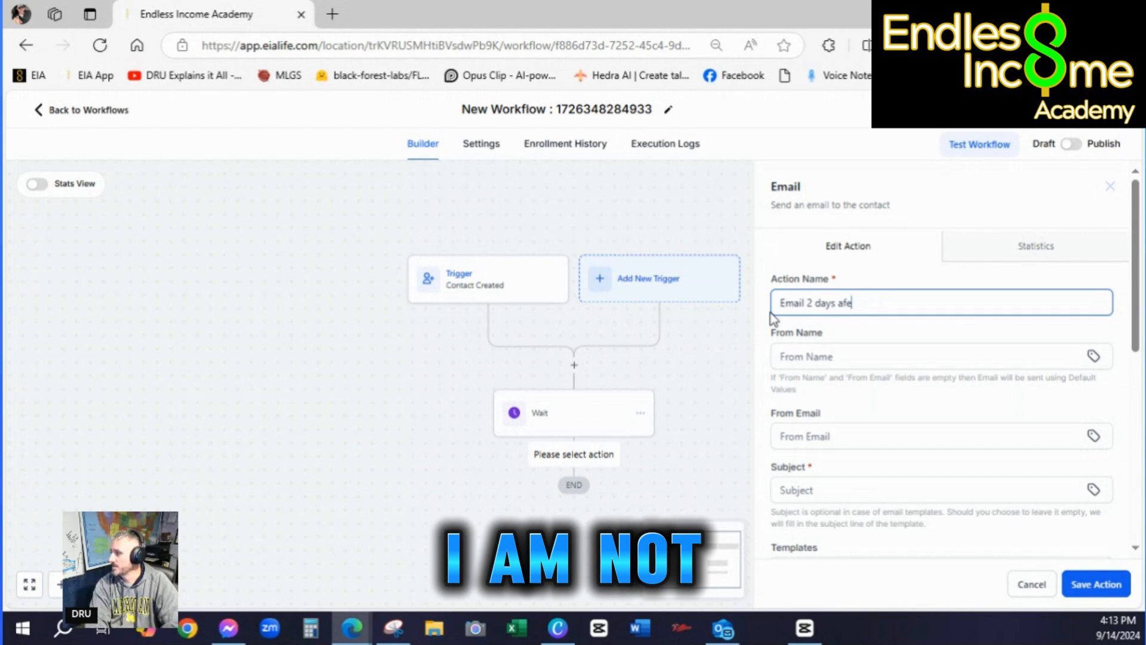
key("BackSpace")
type("ter cont")
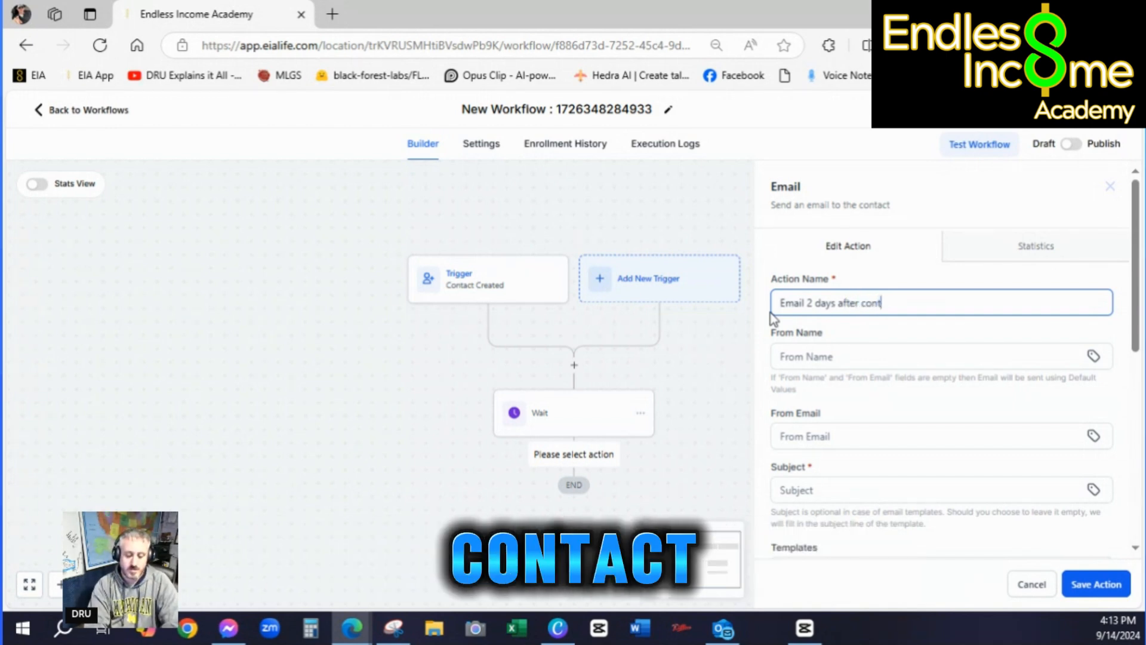
type("act created")
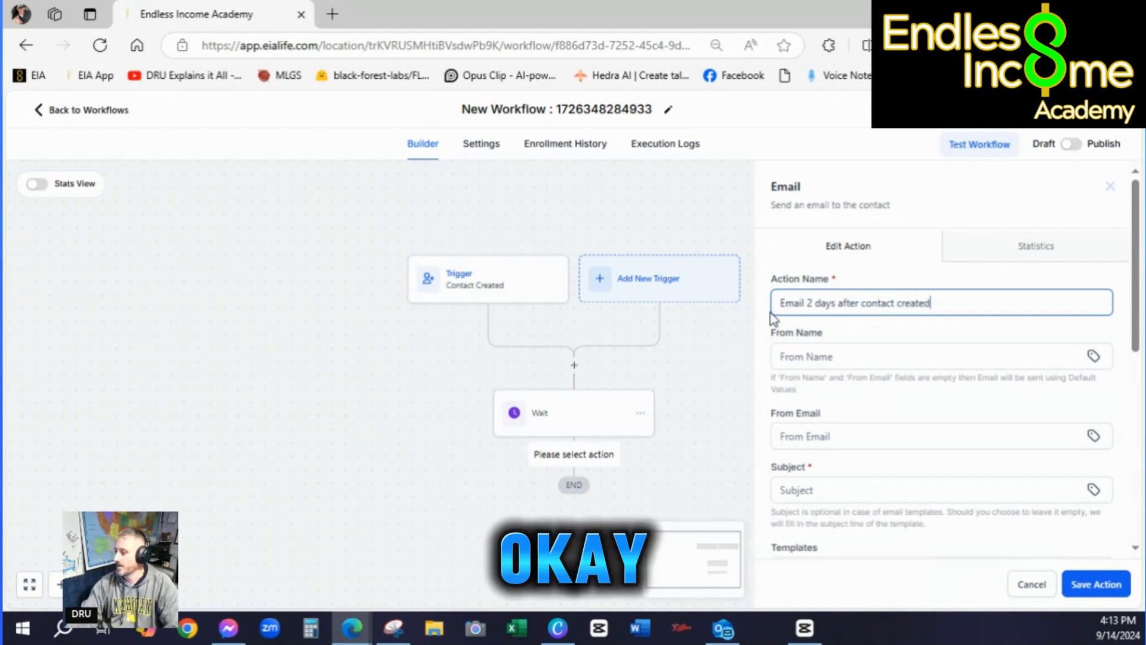
Enter the sender name, pick the saved sender address, and set subject 'Welcome Welcome Welcome'
left_click(851, 355)
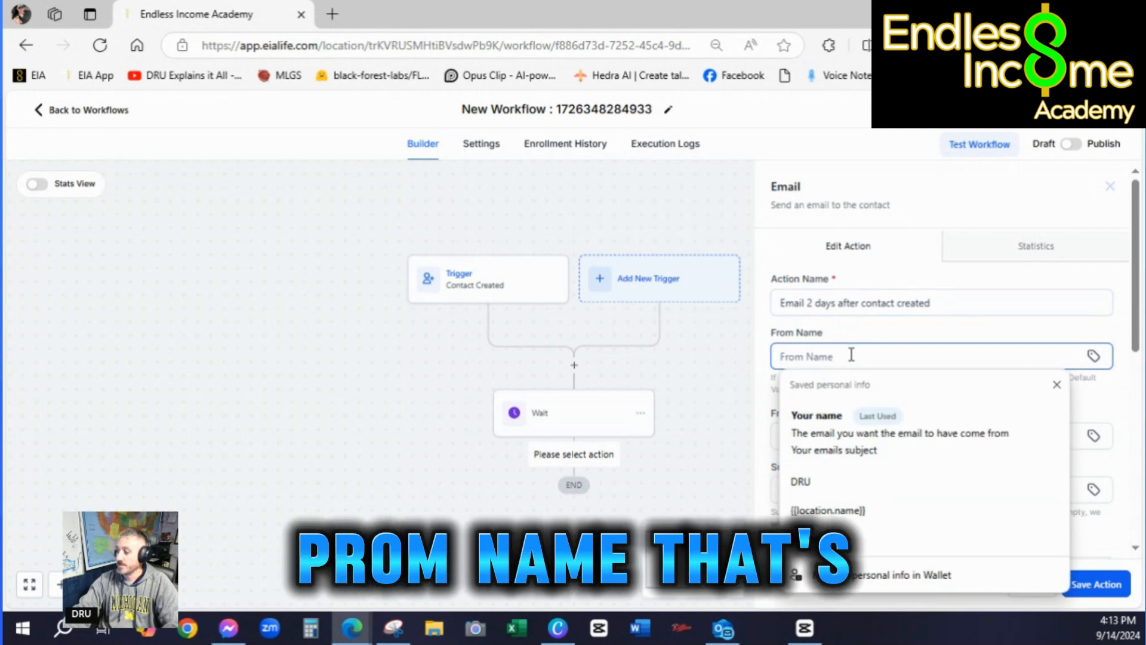
type("DRU")
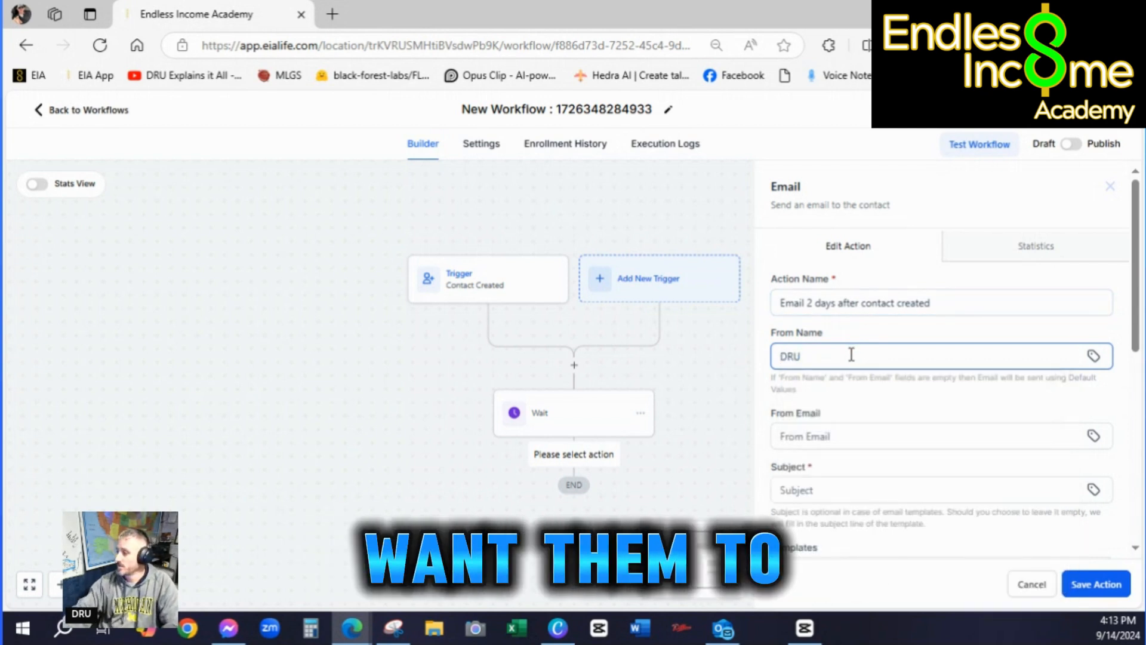
left_click(850, 432)
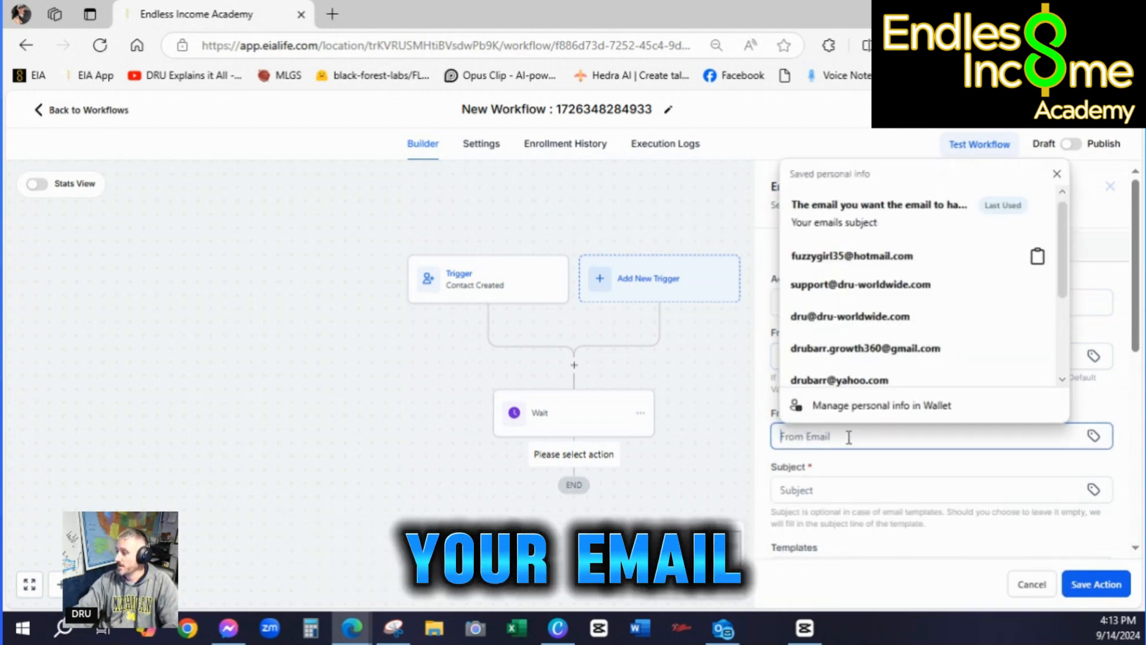
left_click(857, 278)
left_click(843, 488)
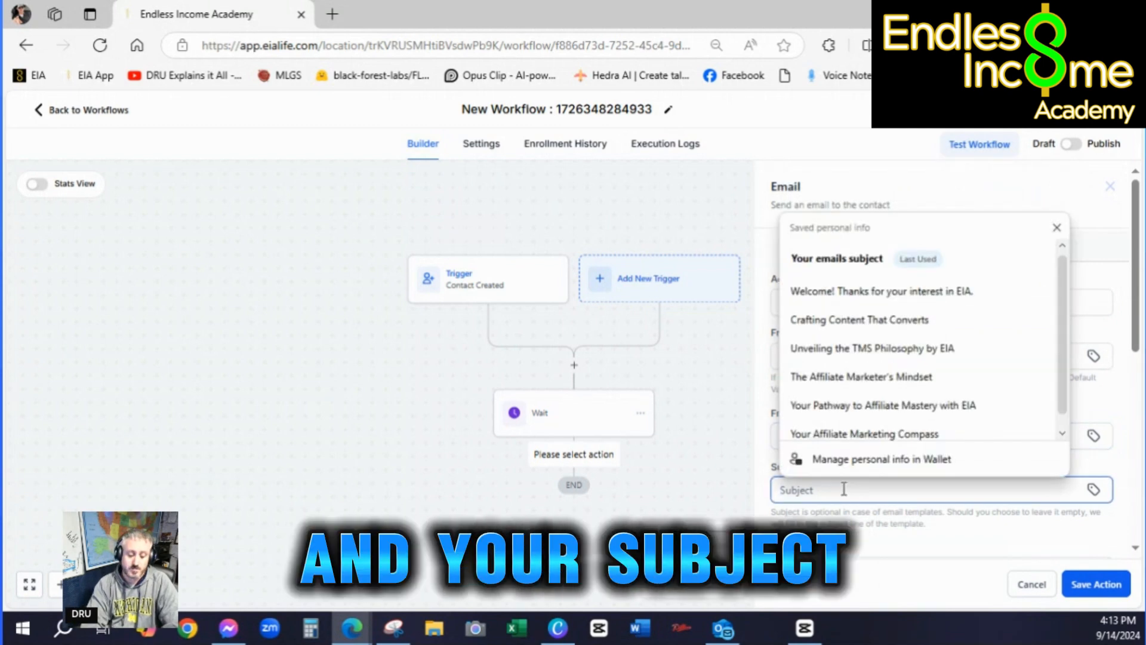
type("Welcome W")
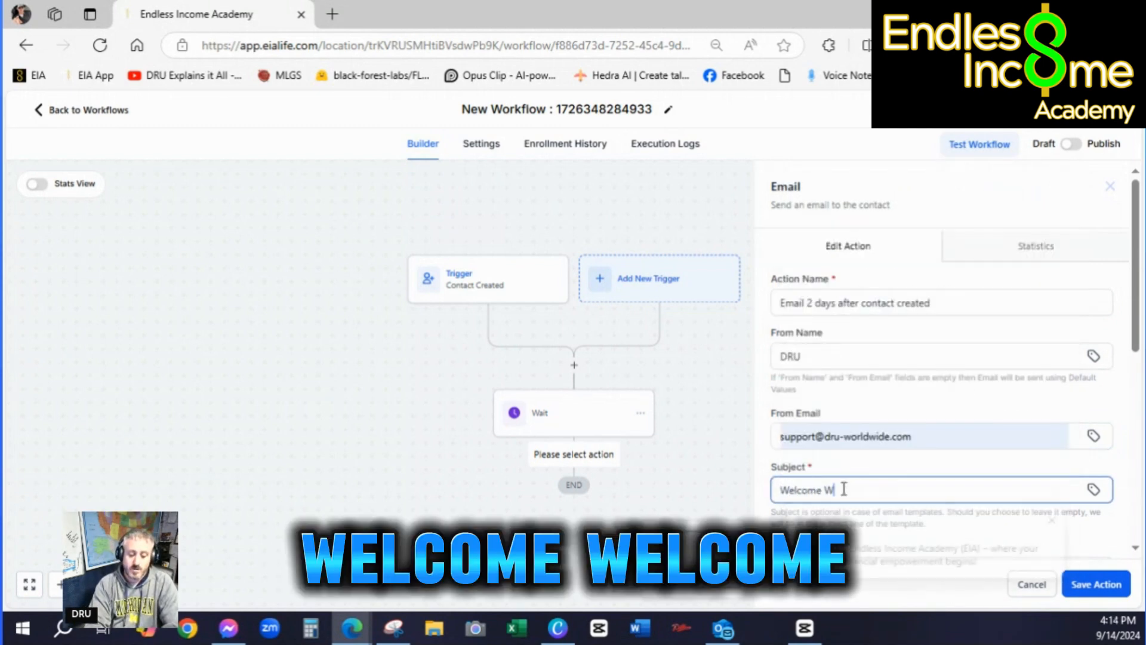
type("elcome Welcome")
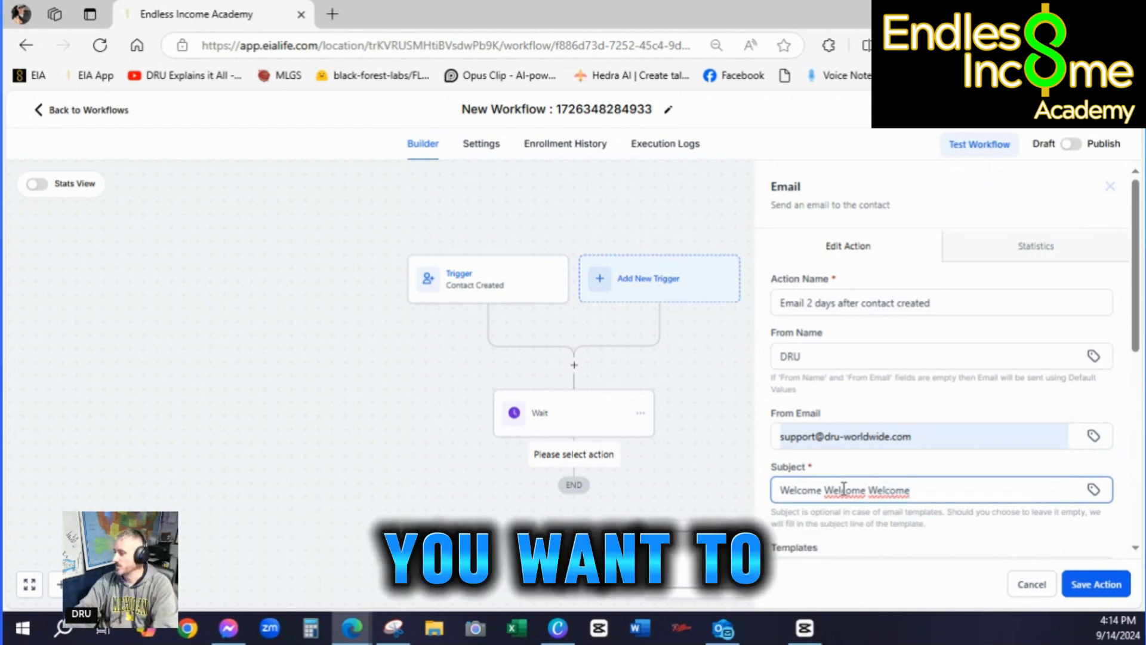
Choose the EXAMPLE EMAIL template for the email body
scroll(859, 487, "down", 2)
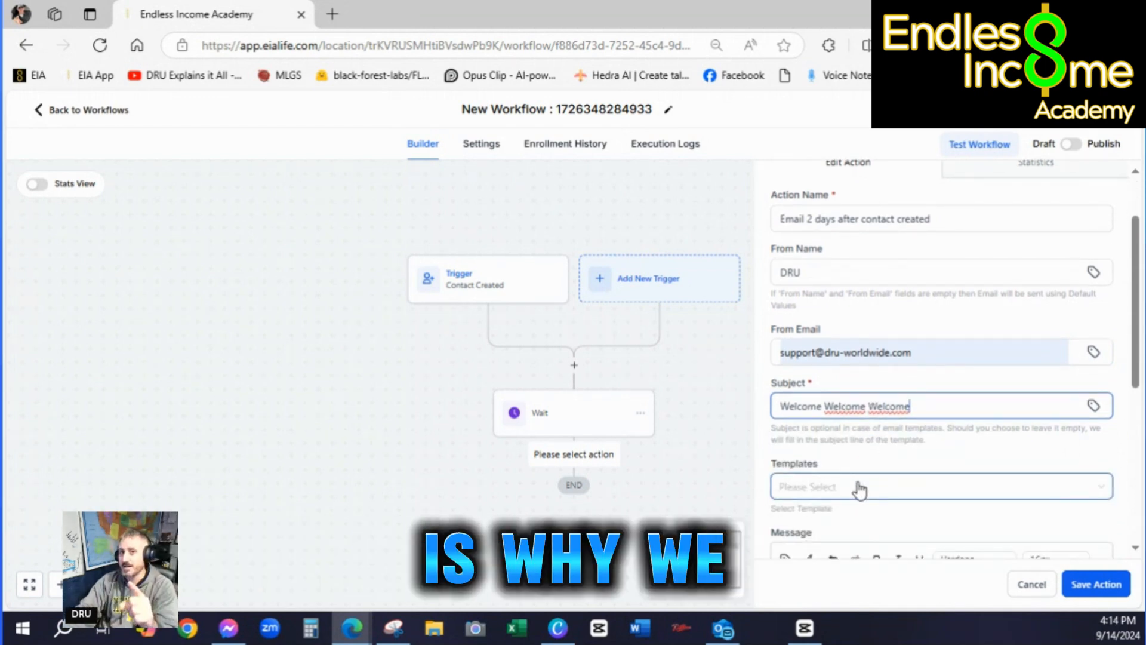
scroll(855, 472, "down", 2)
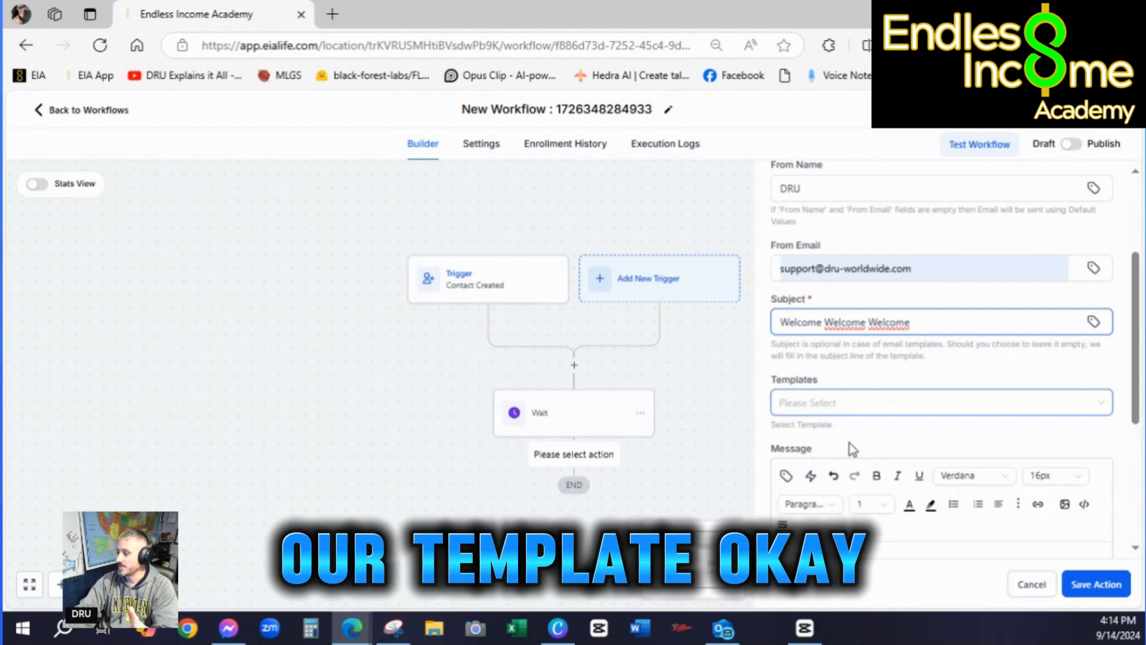
left_click(855, 404)
scroll(848, 454, "down", 10)
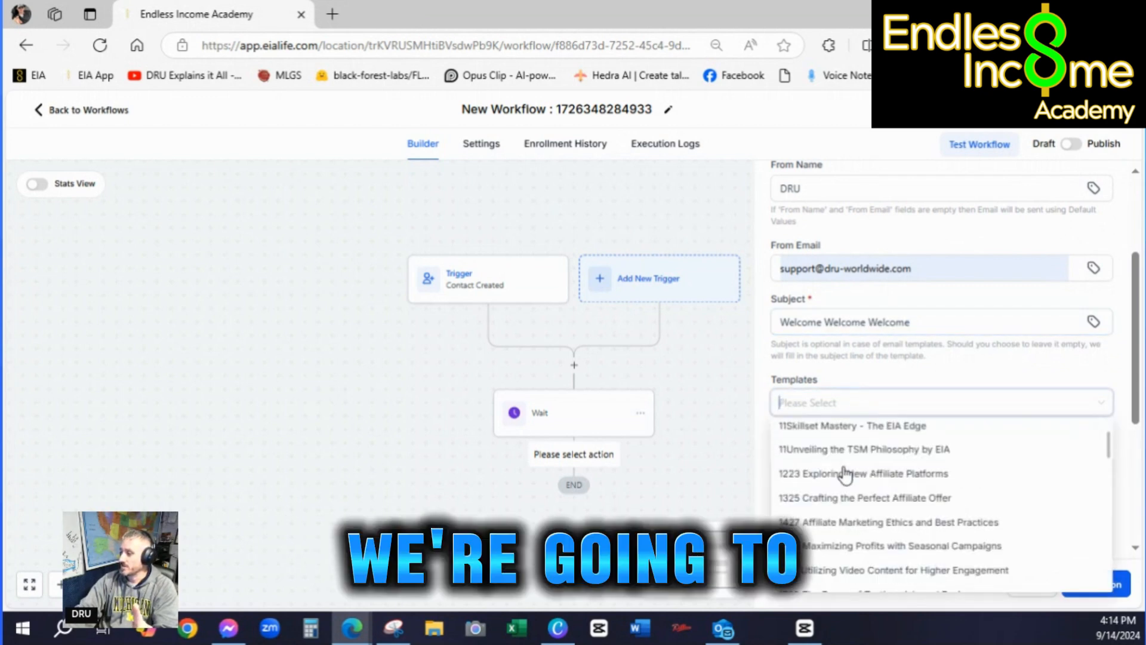
scroll(846, 475, "down", 2)
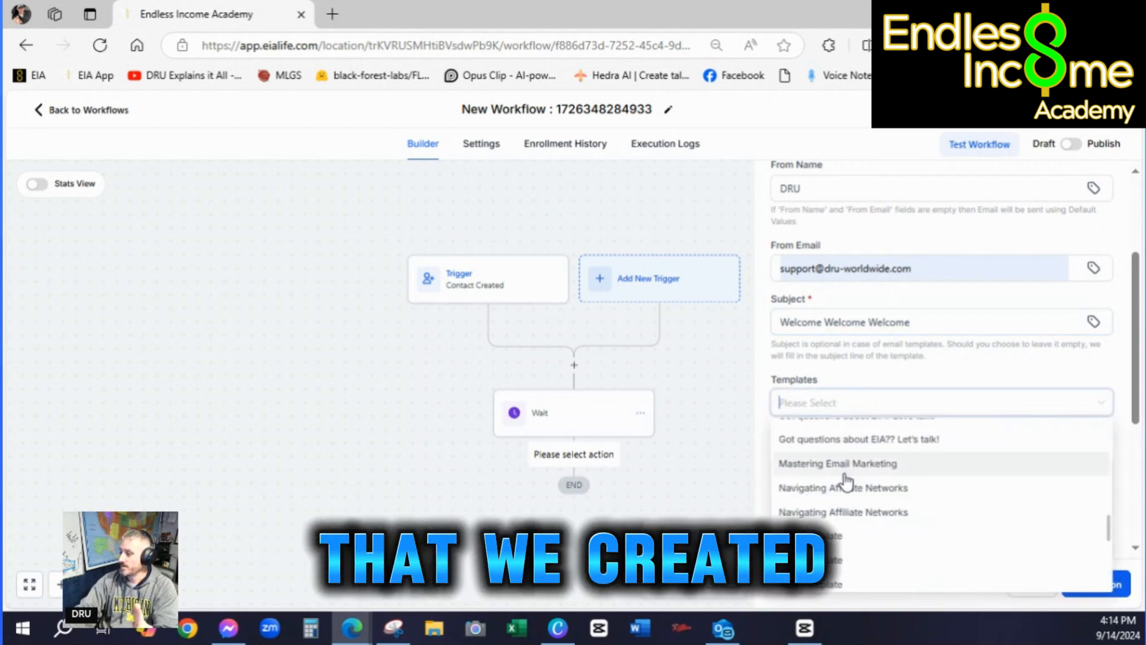
scroll(844, 481, "up", 4)
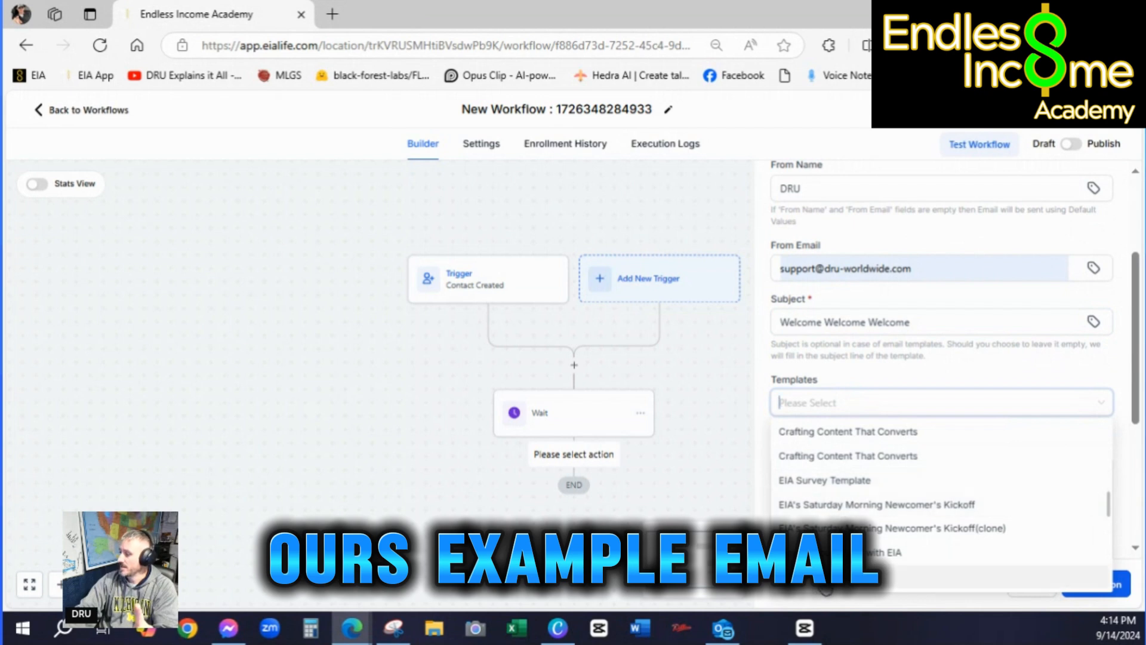
left_click(830, 576)
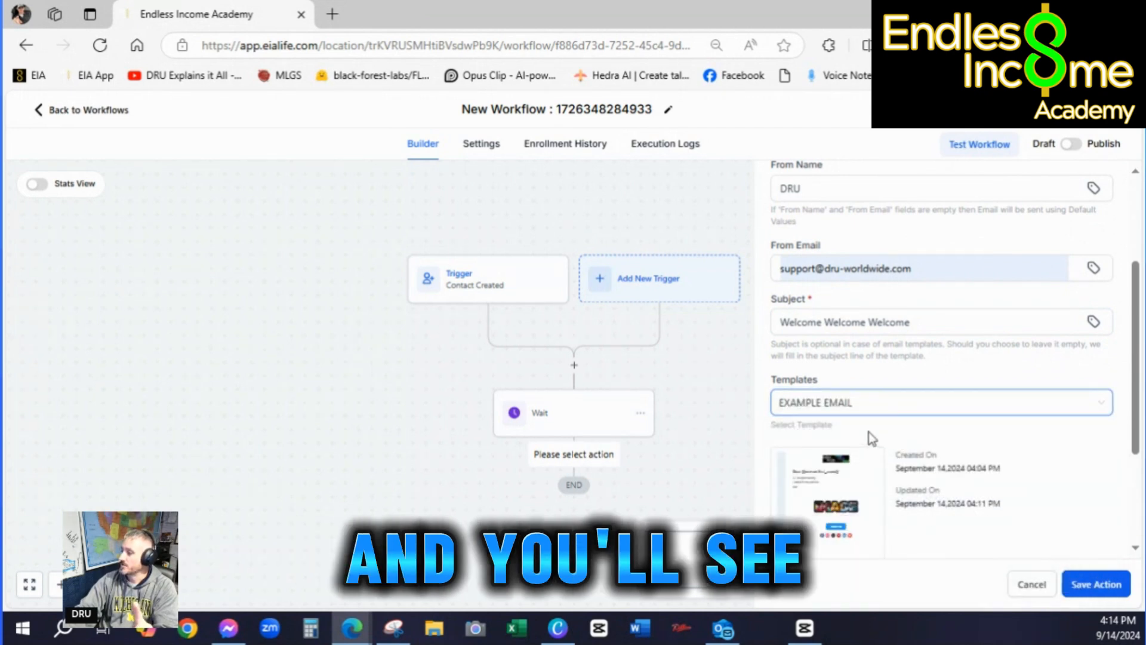
Save the email action into the workflow after the Wait step
mouse_move(842, 534)
scroll(841, 535, "down", 3)
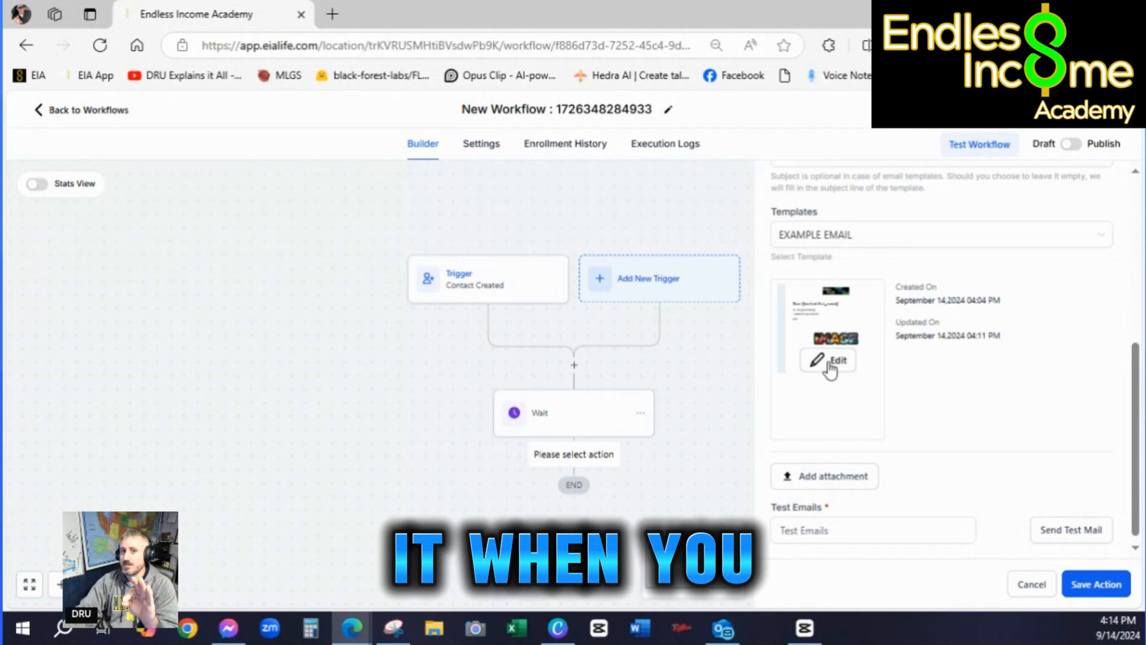
left_click(822, 530)
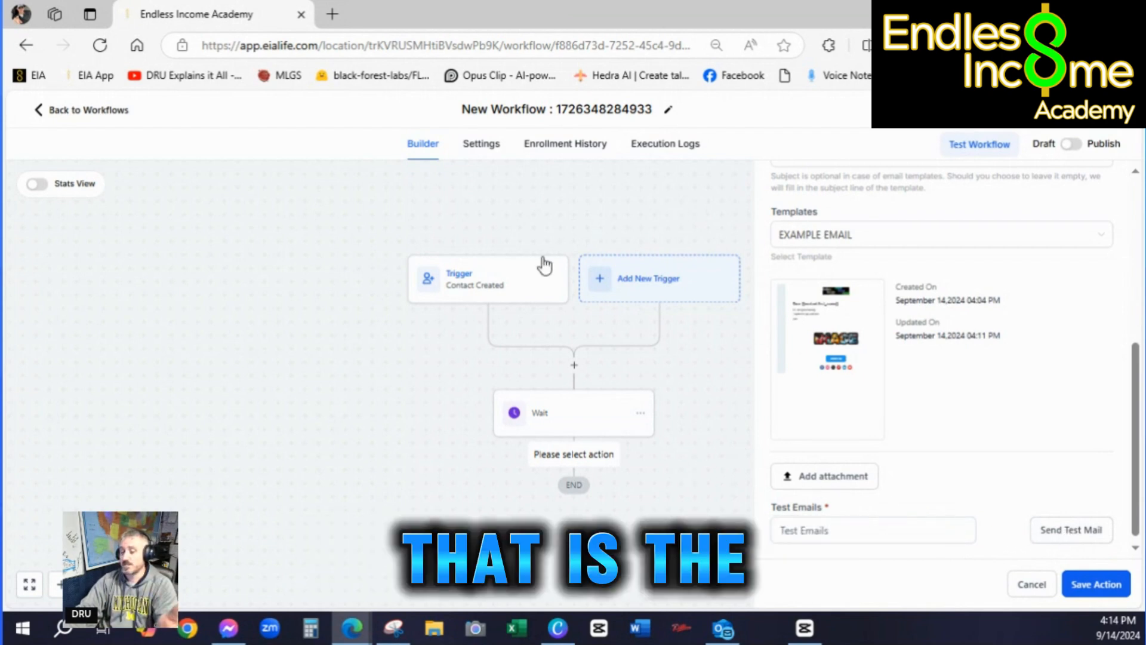
left_click(1108, 585)
Replace the numbered default workflow name with 'TEST WORKFLOW'
scroll(736, 404, "down", 1)
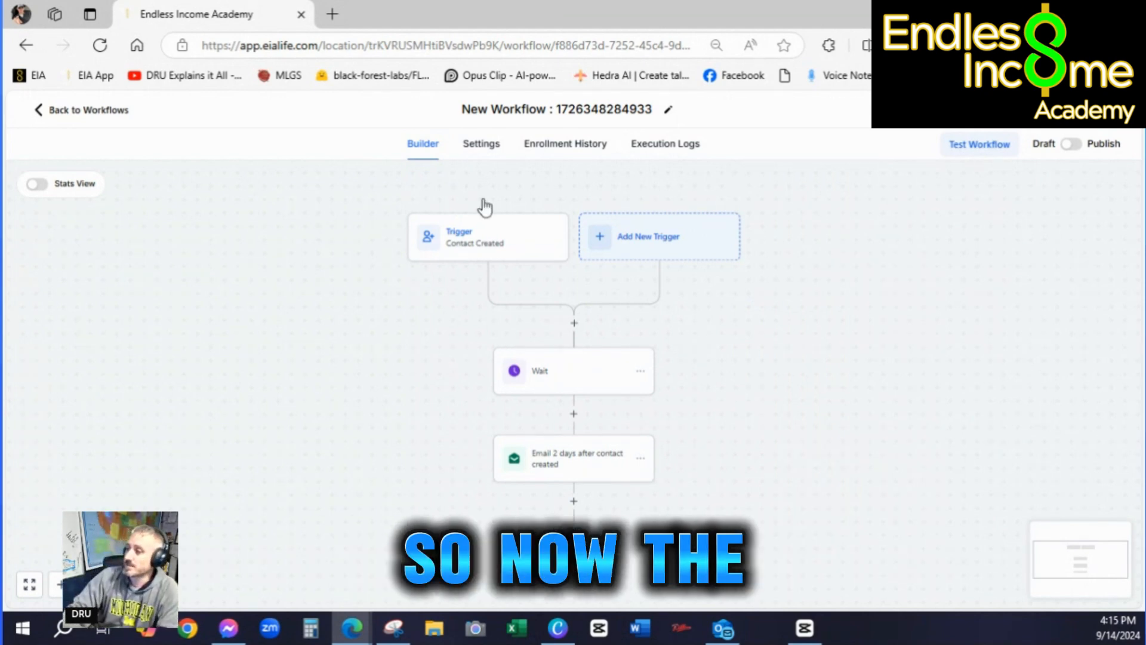
left_click(570, 112)
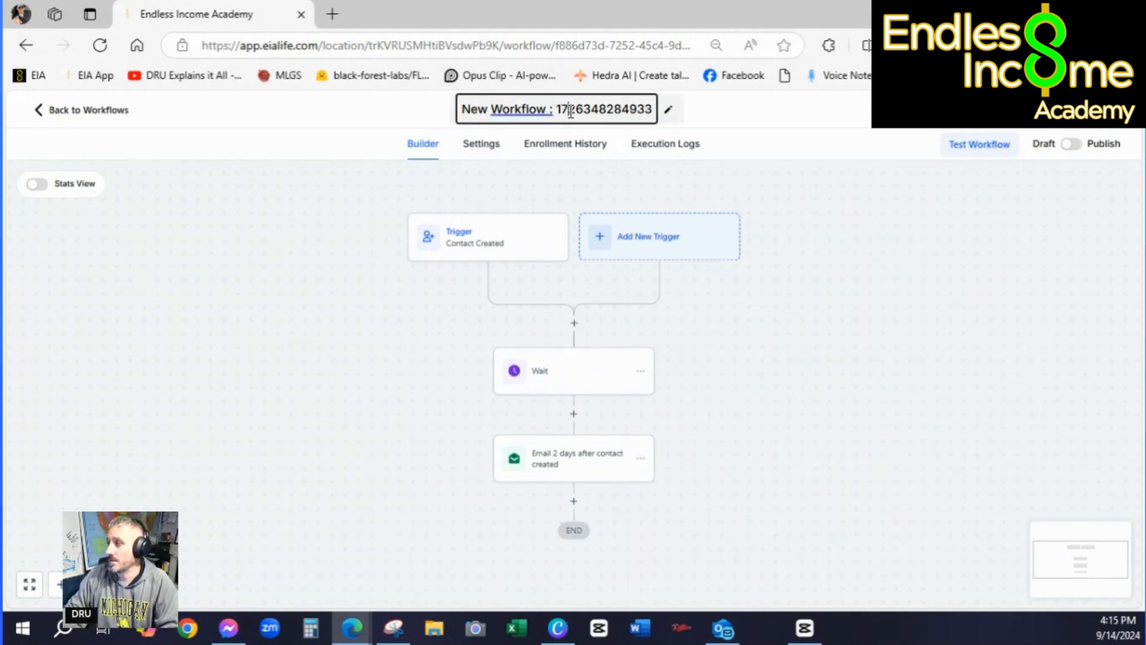
left_click_drag(642, 113, 459, 114)
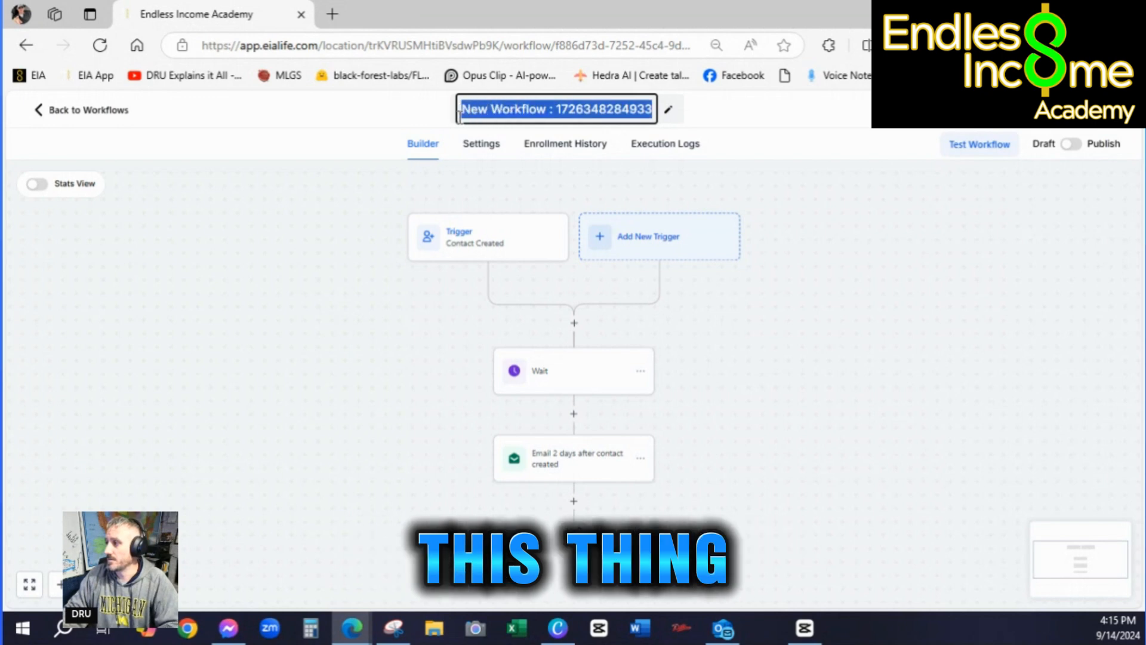
type("T")
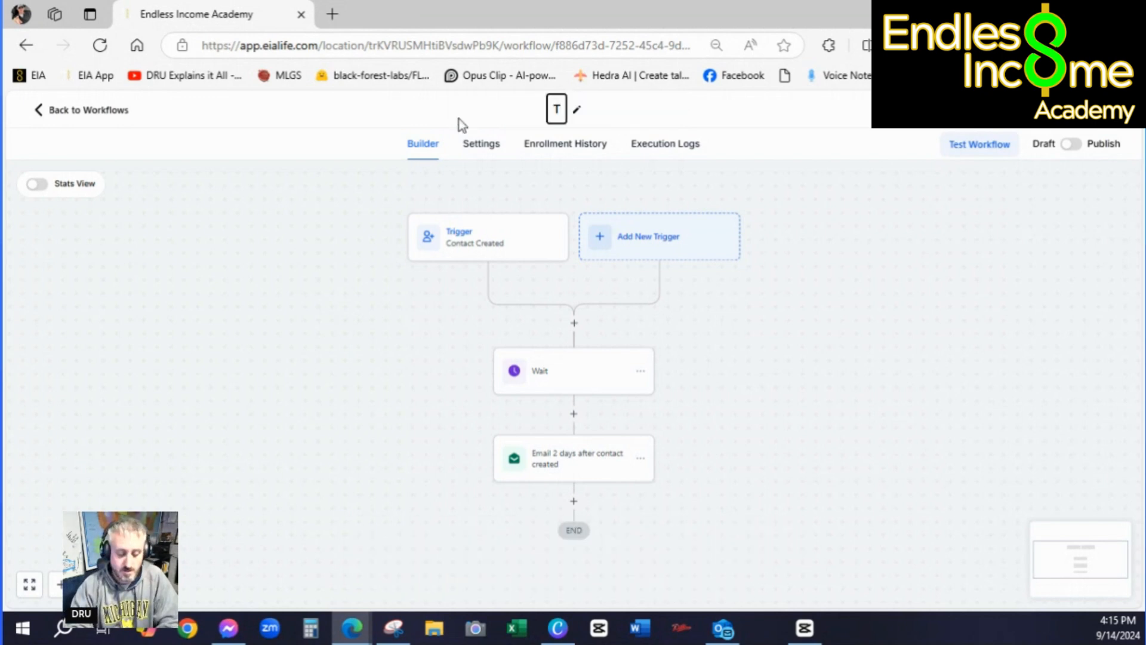
type("ESTWO")
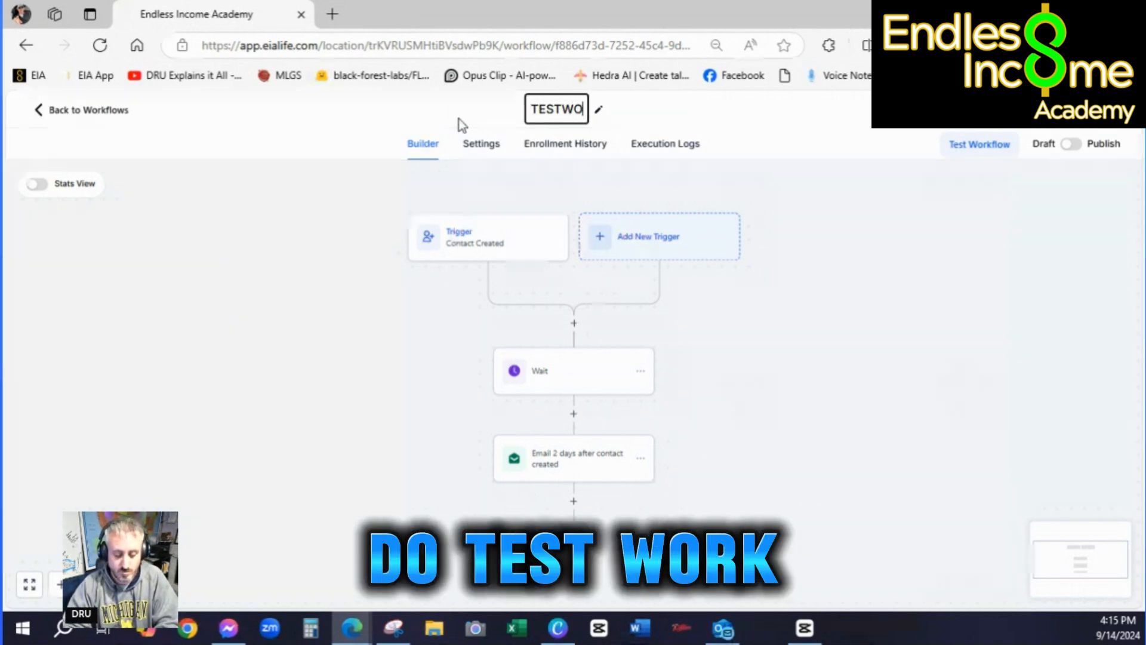
type("RK")
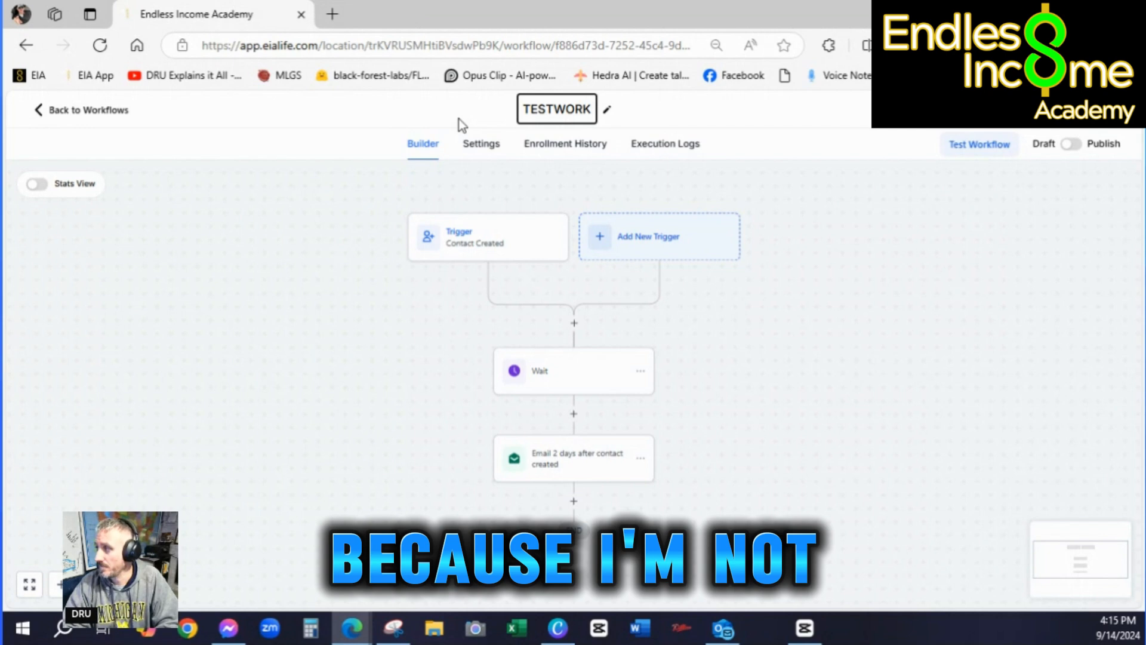
key("Left")
key("Left")
key("Left")
key("Left")
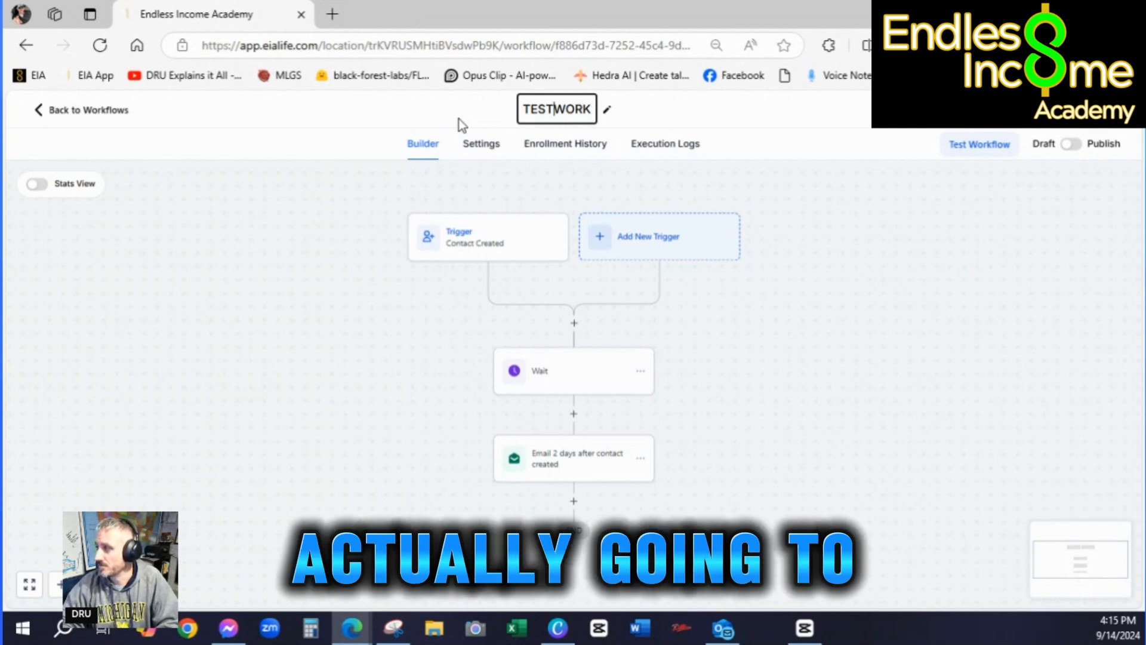
key("Right")
key("Right")
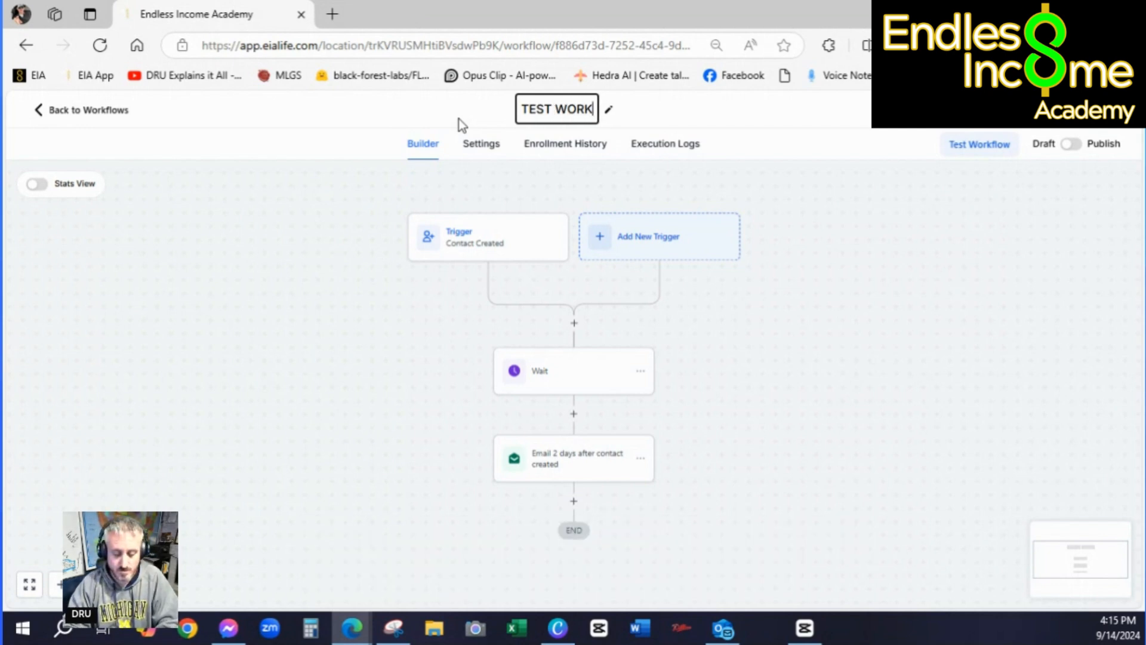
type("FLOW")
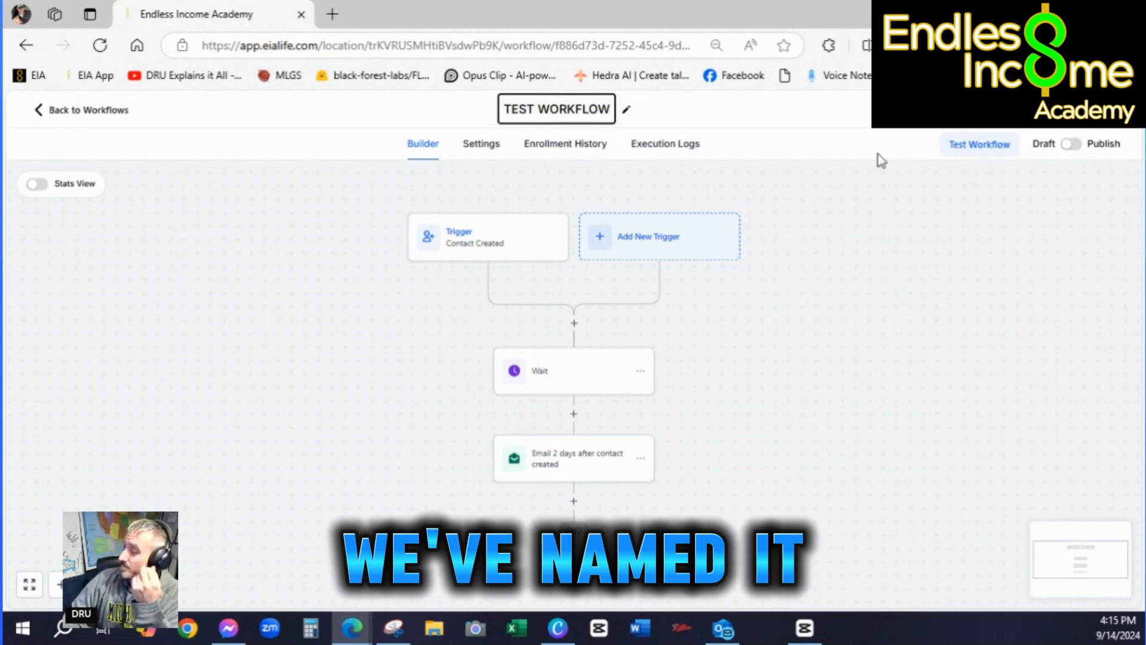
Switch the workflow to Publish and return to the Workflow List, confirming the unsaved-changes prompt
left_click(1069, 145)
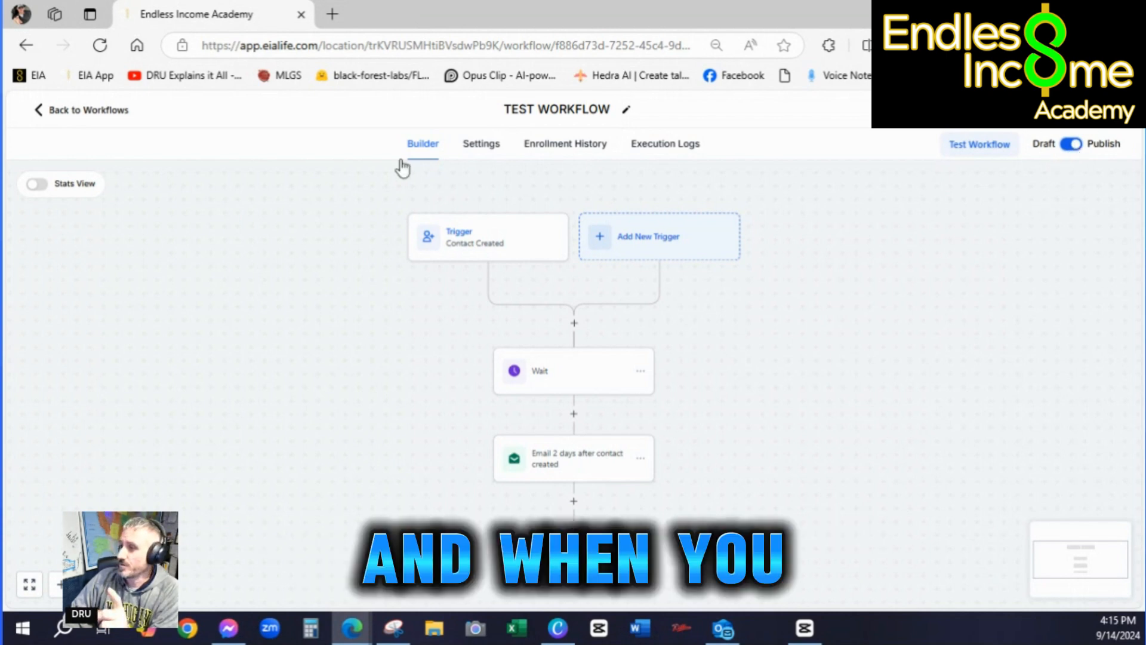
left_click(71, 112)
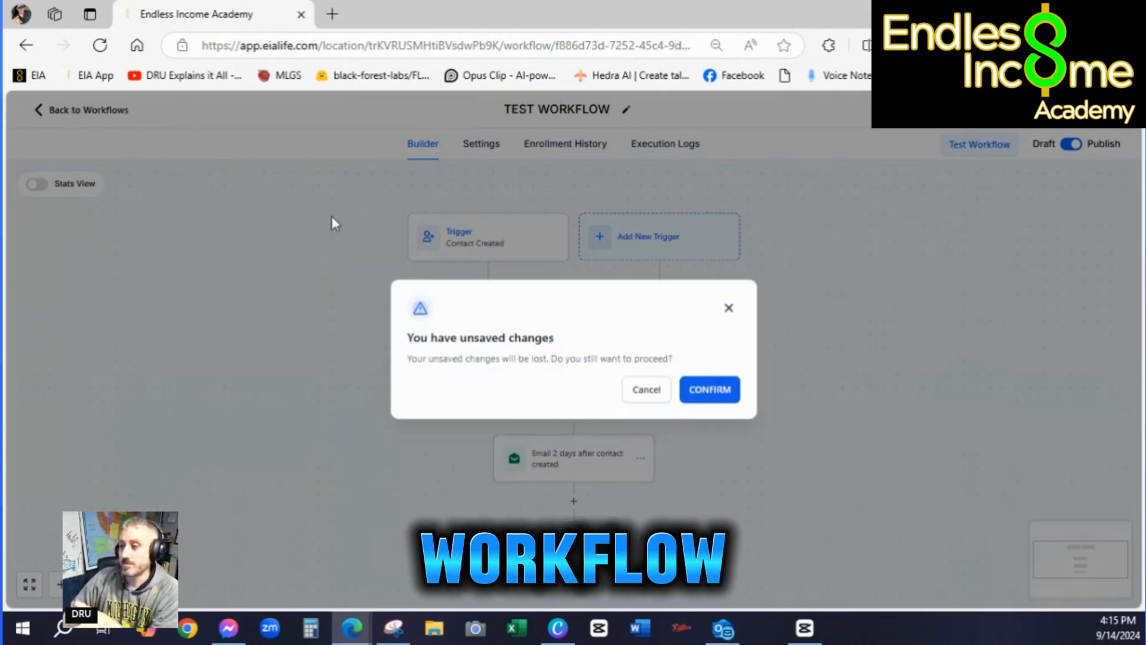
left_click(709, 392)
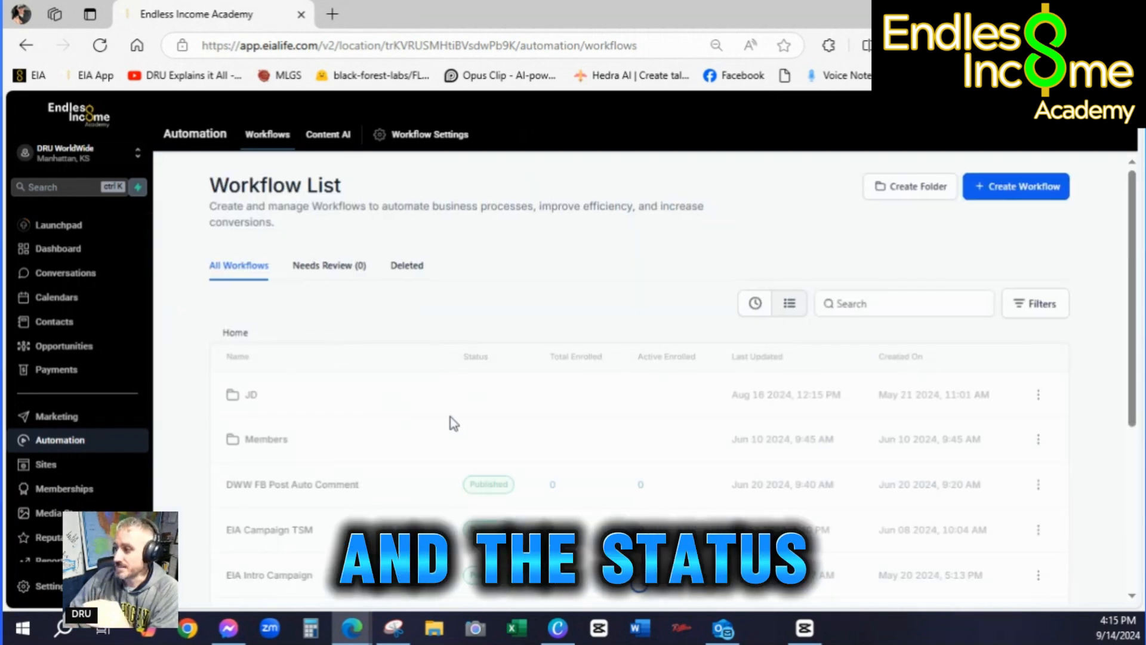
scroll(765, 408, "down", 3)
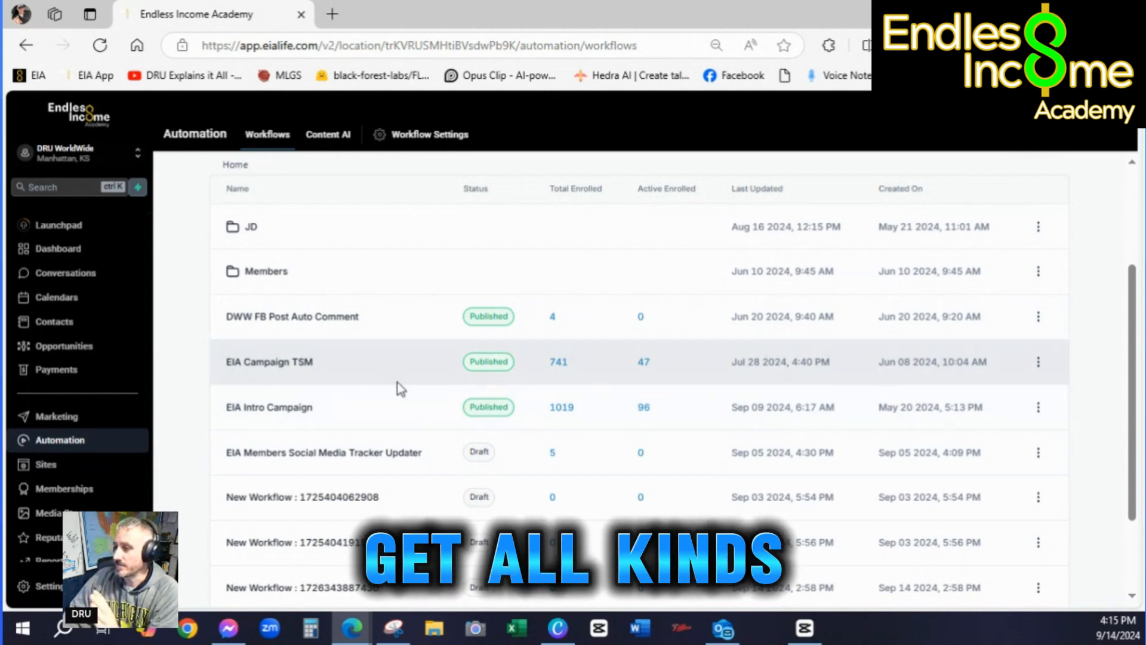
scroll(311, 352, "up", 1)
scroll(311, 350, "up", 2)
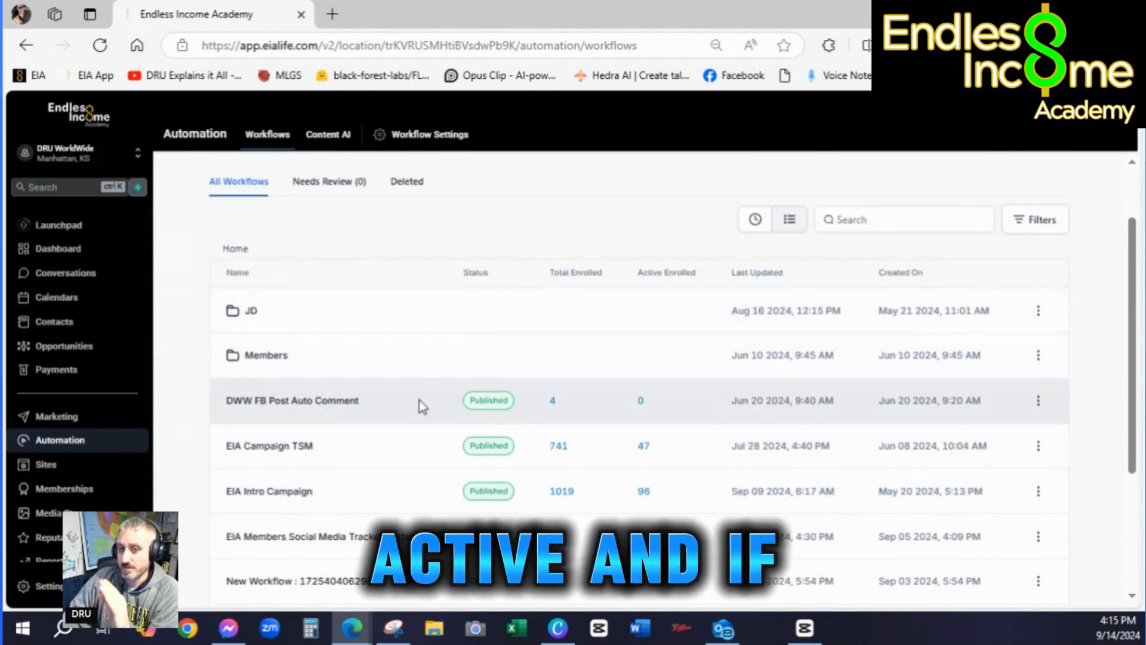
scroll(360, 418, "up", 3)
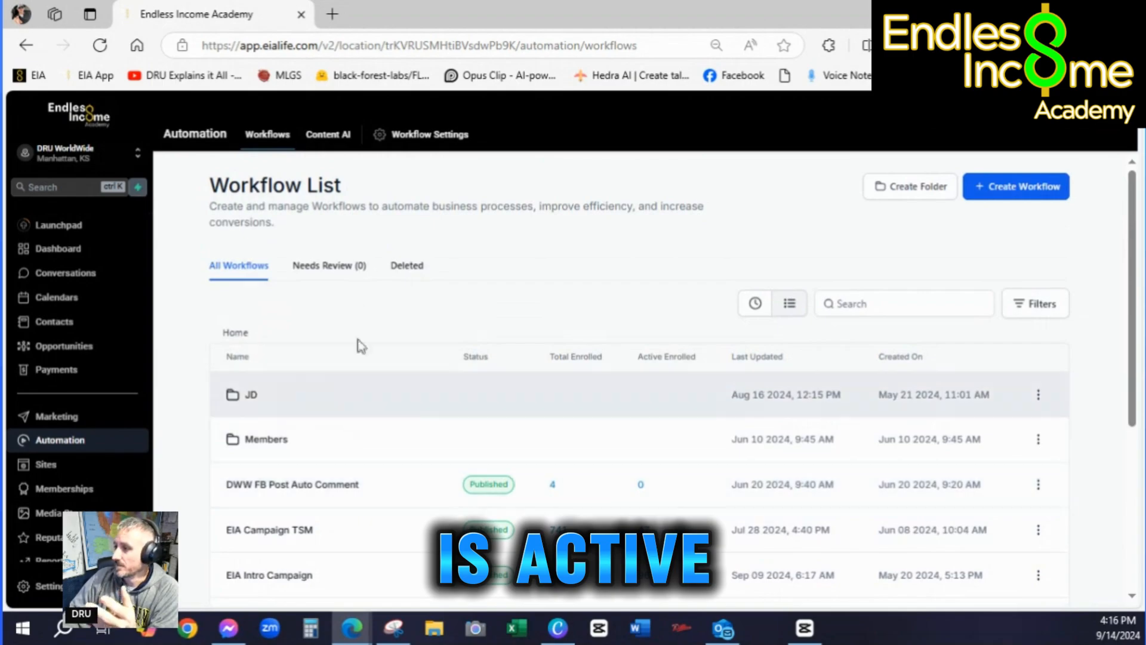